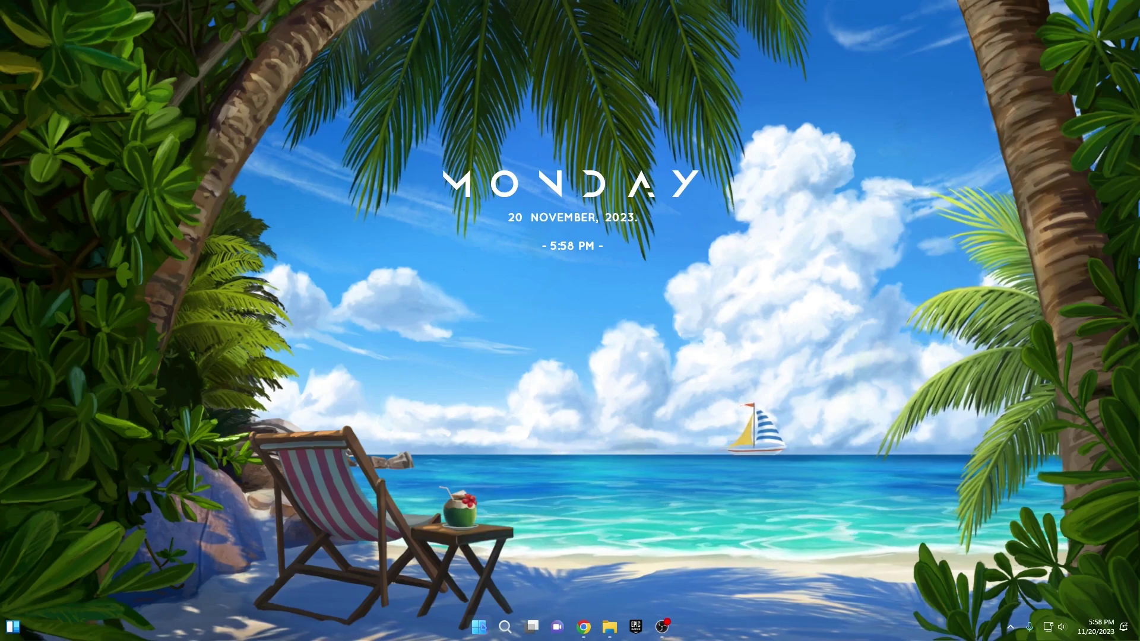
Search for 'note' and pin Notepad to the taskbar
{"action": "left_click", "coordinate": [505, 627]}
{"action": "type", "text": "note"}
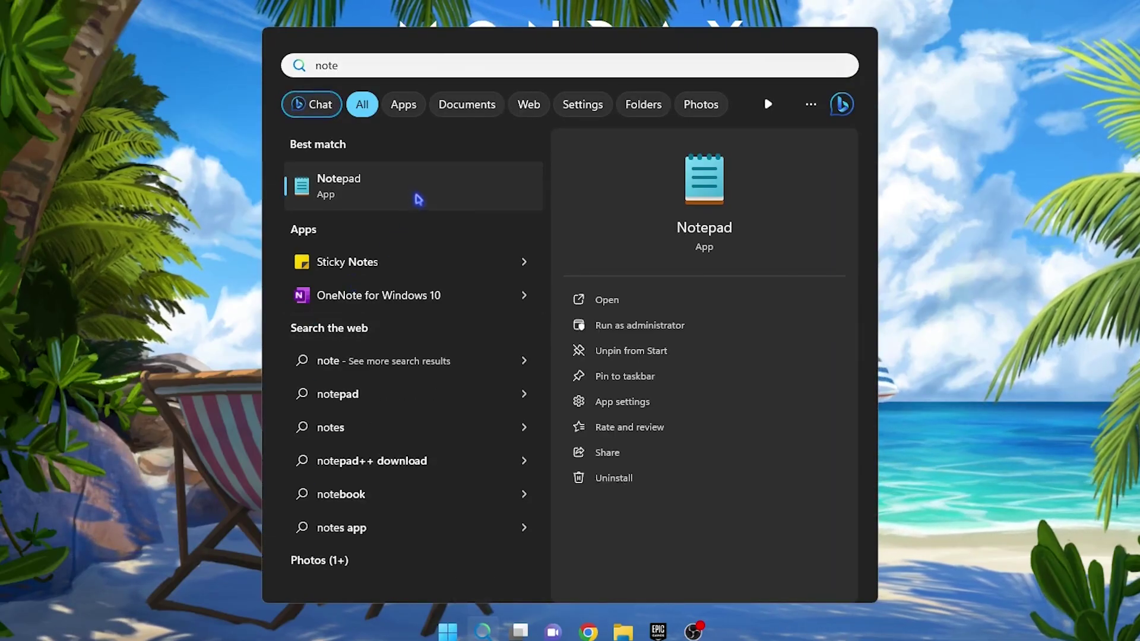
{"action": "right_click", "coordinate": [418, 196]}
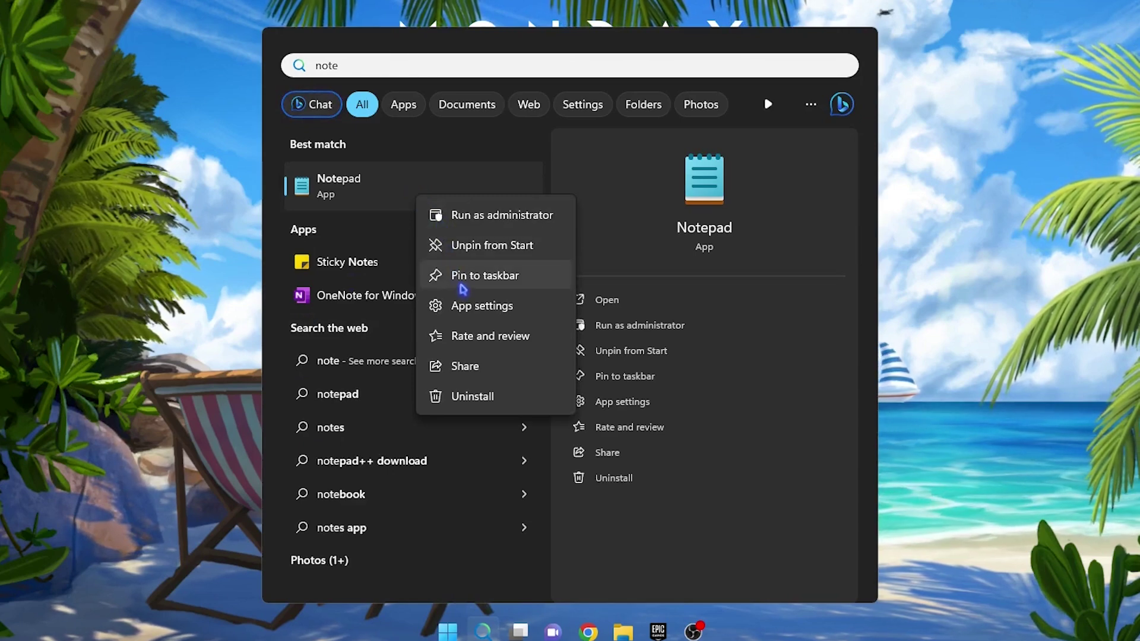
{"action": "left_click", "coordinate": [500, 277]}
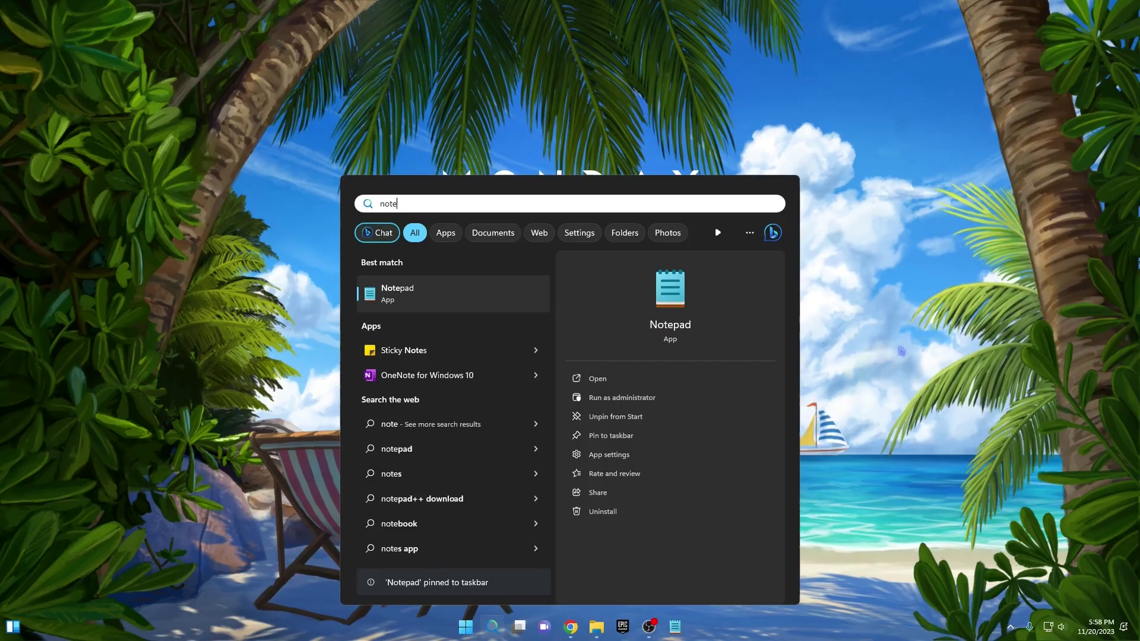
{"action": "key", "text": "Escape"}
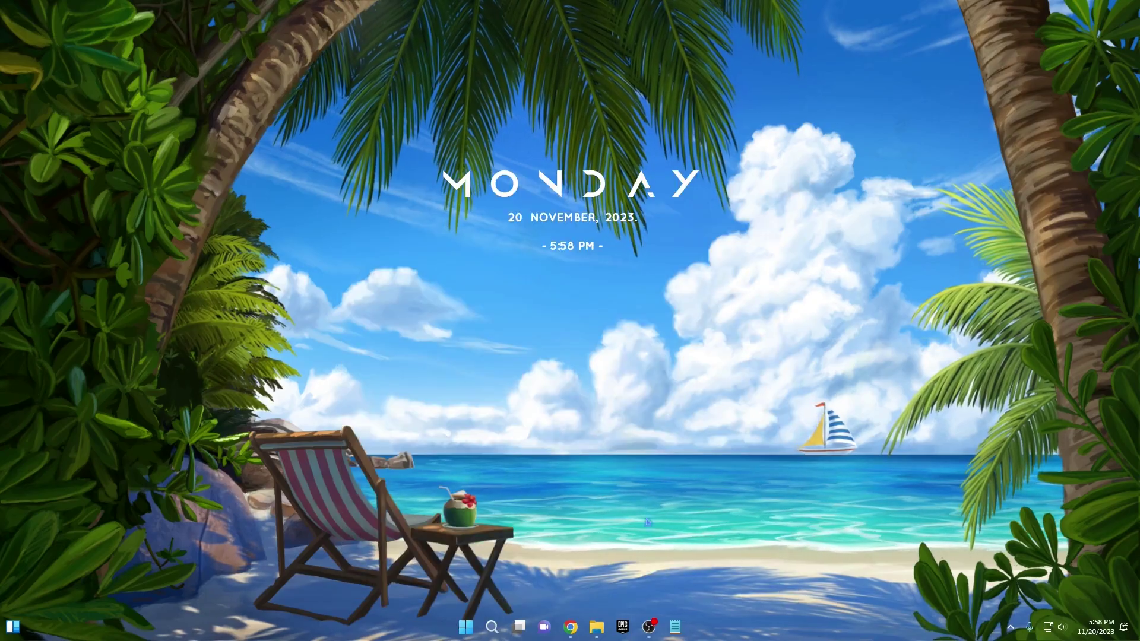
Pin File Explorer to the taskbar and unpin Notepad from it
{"action": "right_click", "coordinate": [596, 626]}
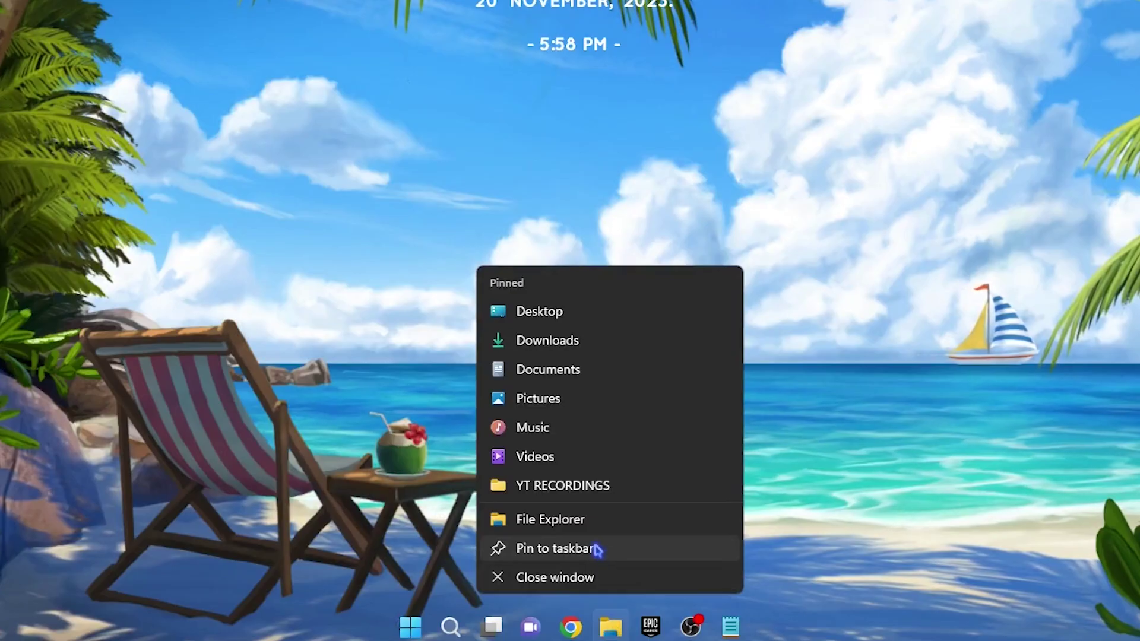
{"action": "left_click", "coordinate": [559, 550]}
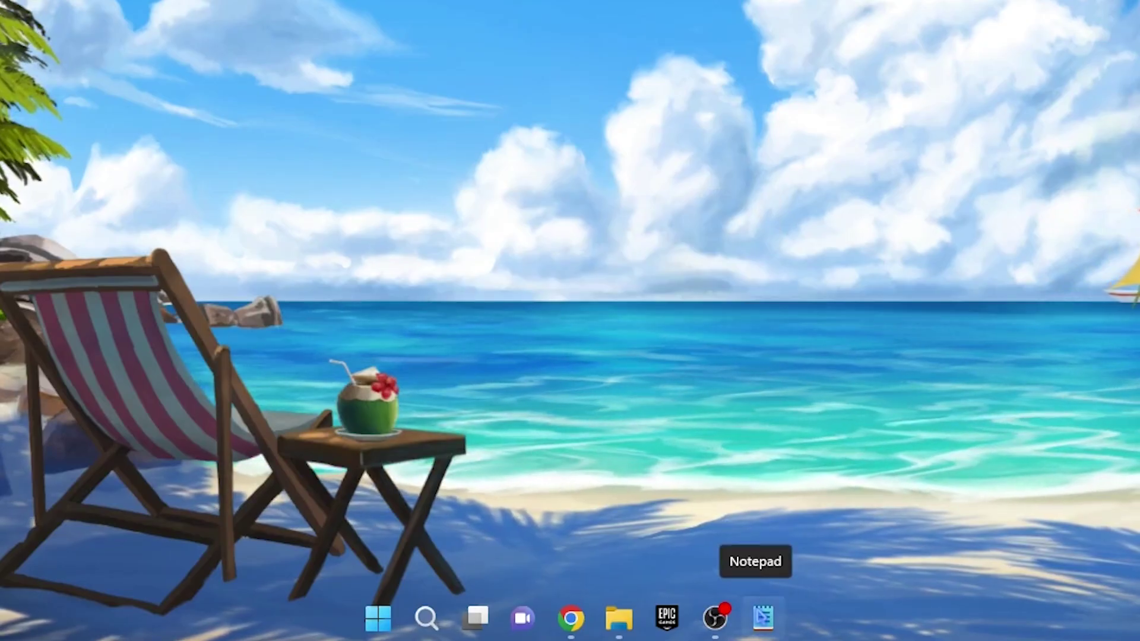
{"action": "right_click", "coordinate": [763, 618]}
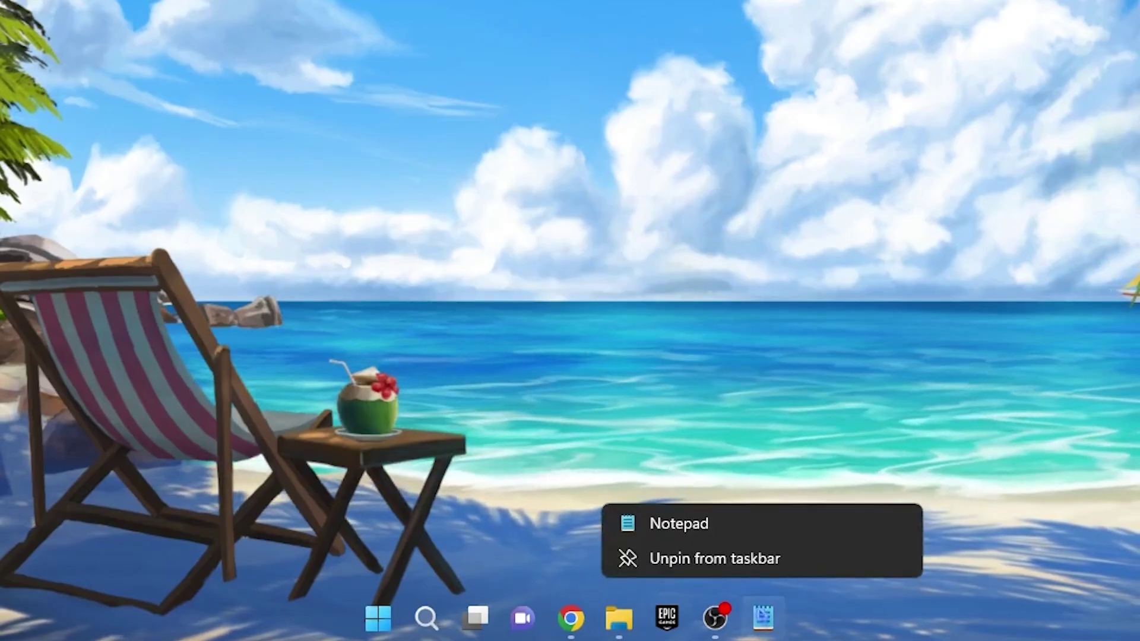
{"action": "left_click", "coordinate": [739, 559]}
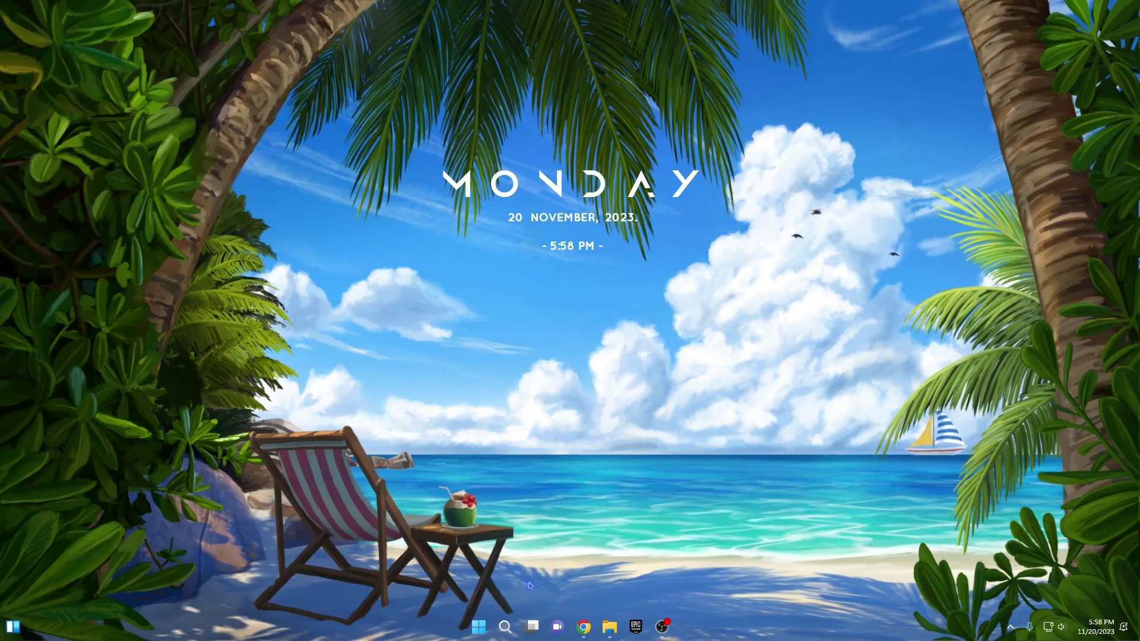
Briefly show the Start menu and the Win+X quick-link menu, then dismiss them
{"action": "left_click", "coordinate": [478, 625]}
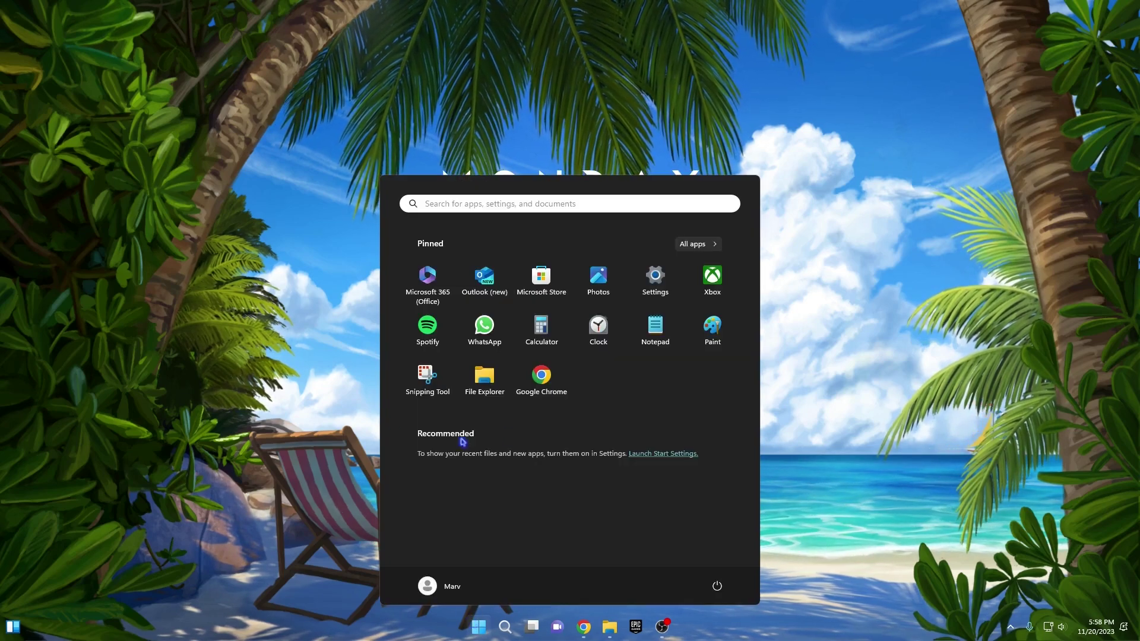
{"action": "key", "text": "Escape"}
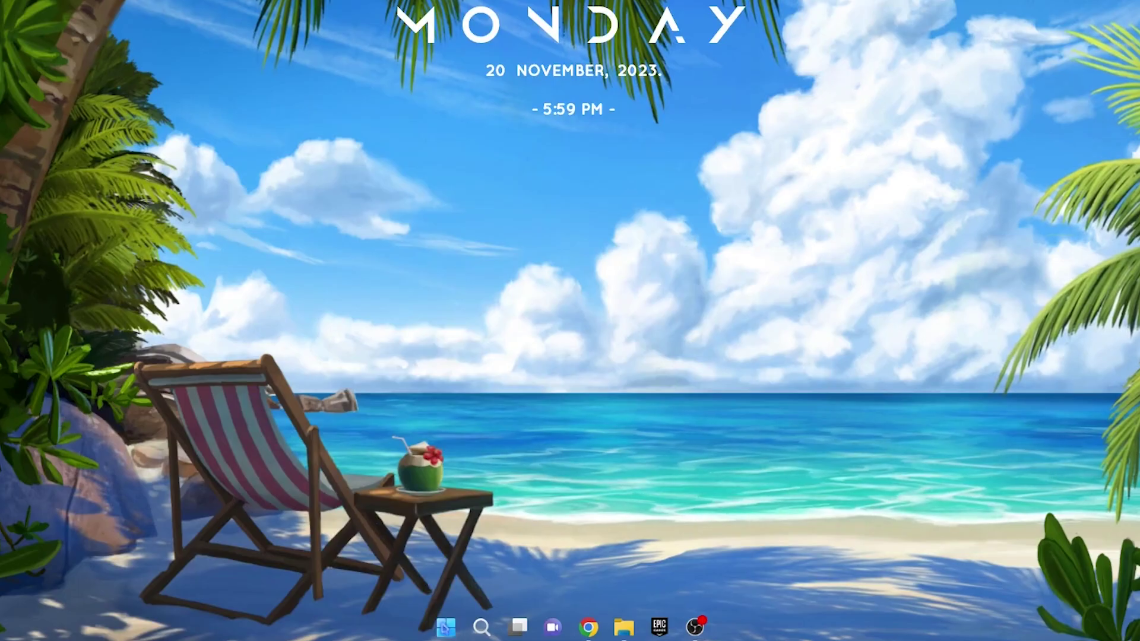
{"action": "key", "text": "super+x"}
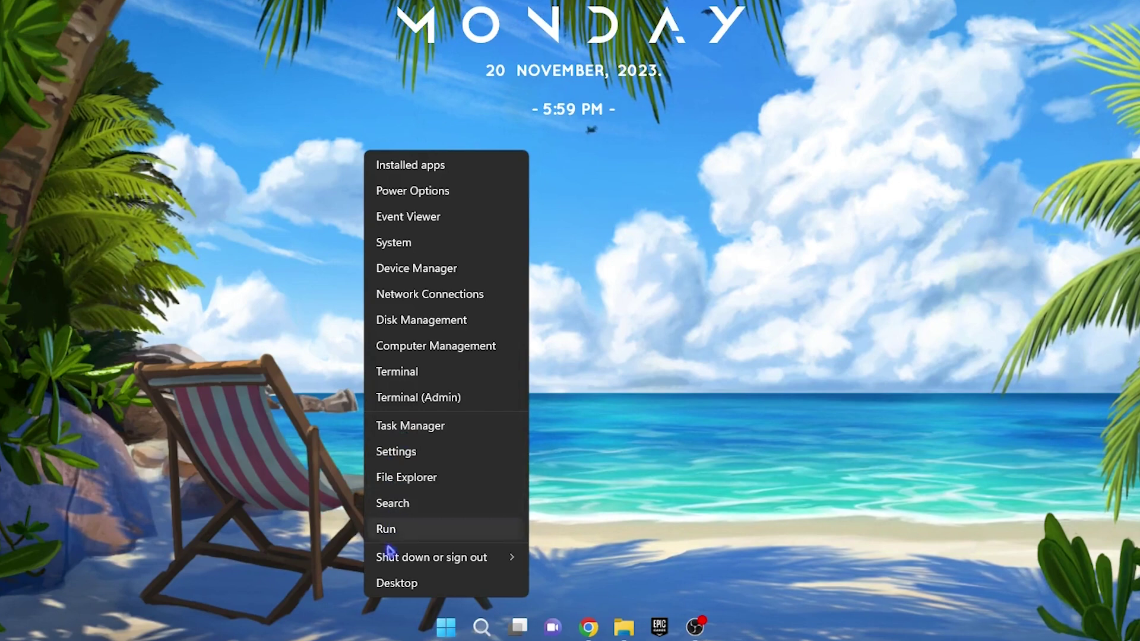
{"action": "mouse_move", "coordinate": [514, 561]}
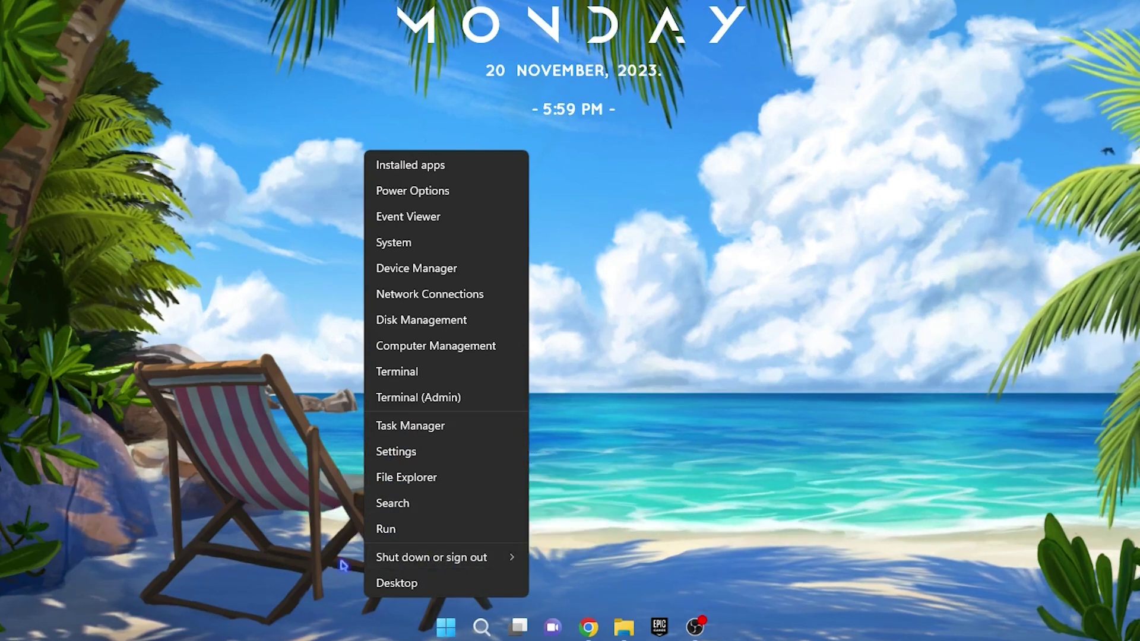
{"action": "key", "text": "Escape"}
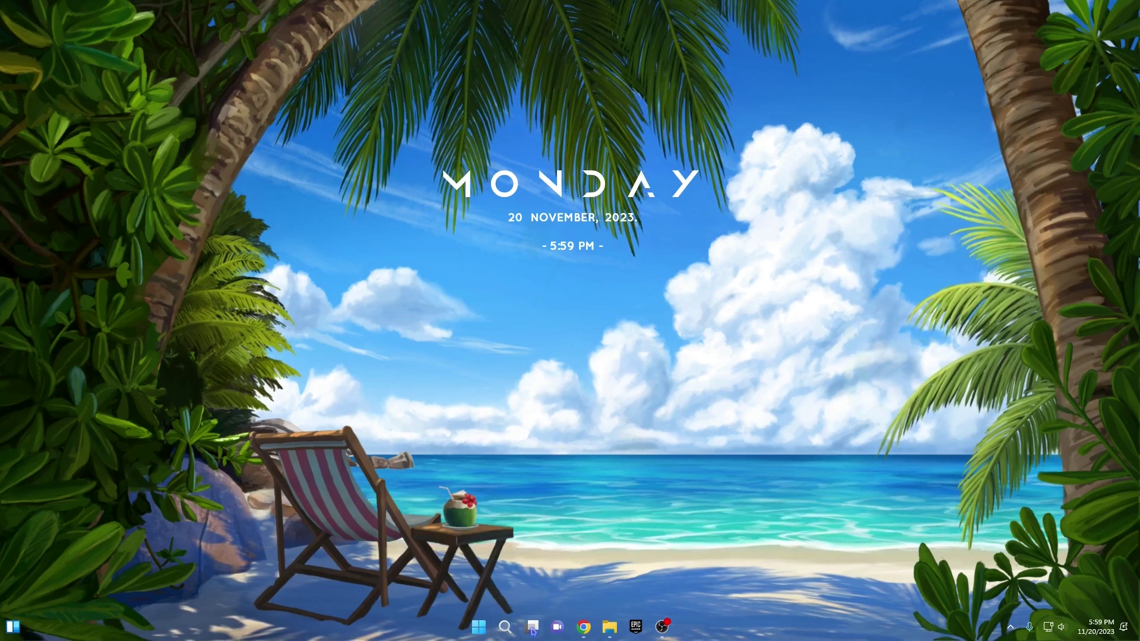
Open Taskbar settings from the taskbar's right-click menu
{"action": "mouse_move", "coordinate": [532, 627]}
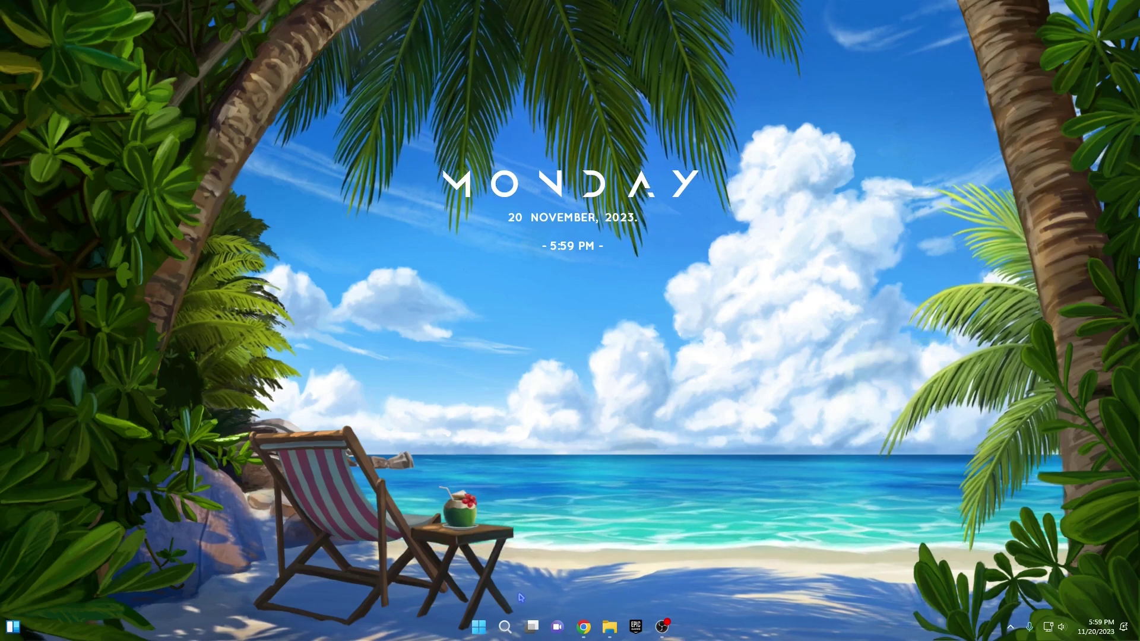
{"action": "right_click", "coordinate": [405, 626]}
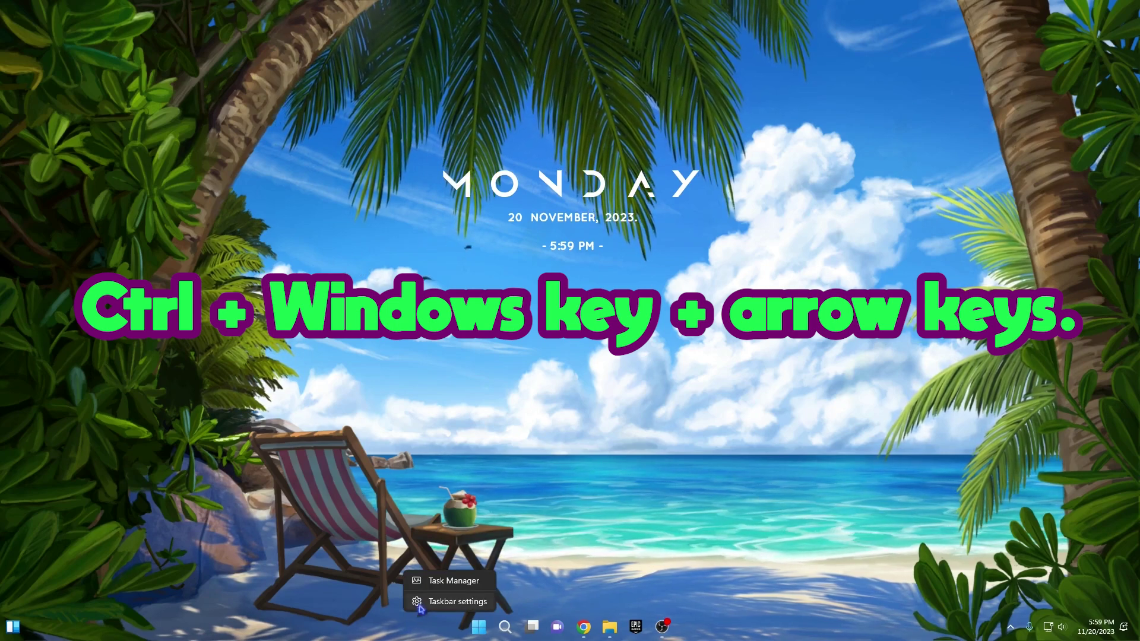
{"action": "left_click", "coordinate": [420, 603]}
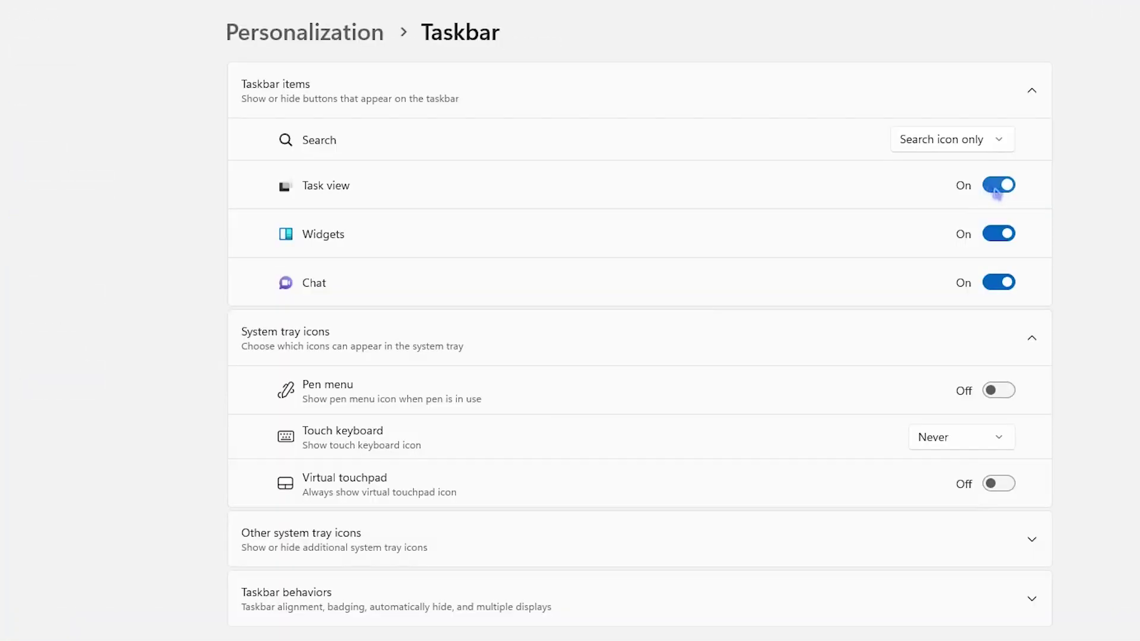
Switch the Task view, Widgets and Chat taskbar toggles to Off
{"action": "left_click", "coordinate": [1002, 186]}
{"action": "left_click", "coordinate": [1002, 234]}
{"action": "left_click", "coordinate": [1003, 283]}
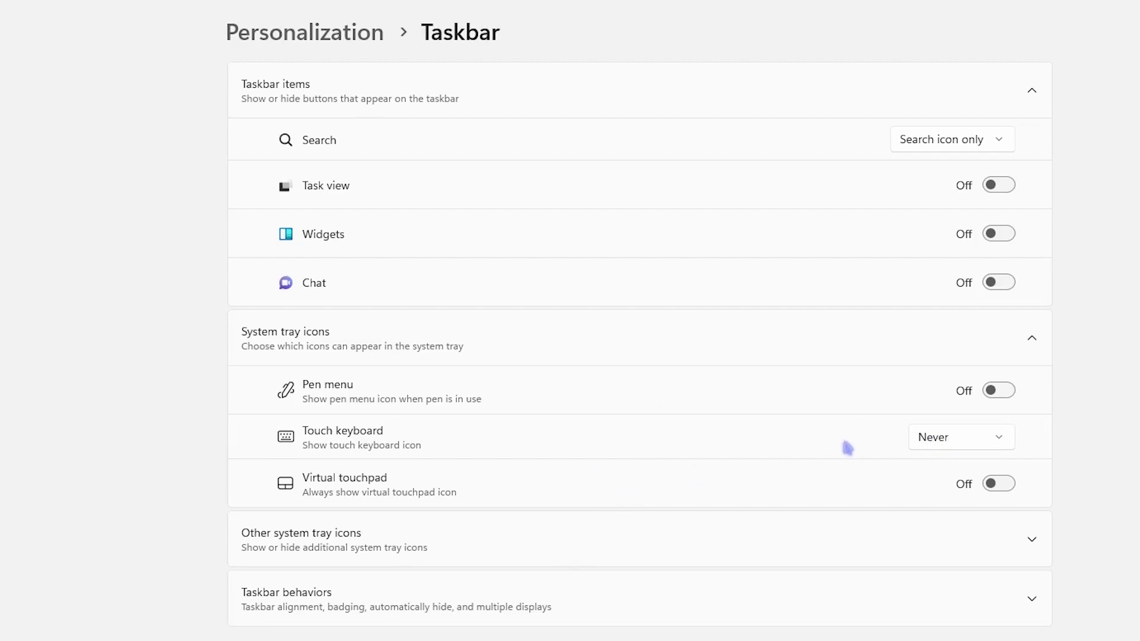
Set the Touch keyboard tray icon to Always and test it from the tray
{"action": "left_click", "coordinate": [918, 440]}
{"action": "left_click", "coordinate": [932, 470]}
{"action": "left_click", "coordinate": [1130, 623]}
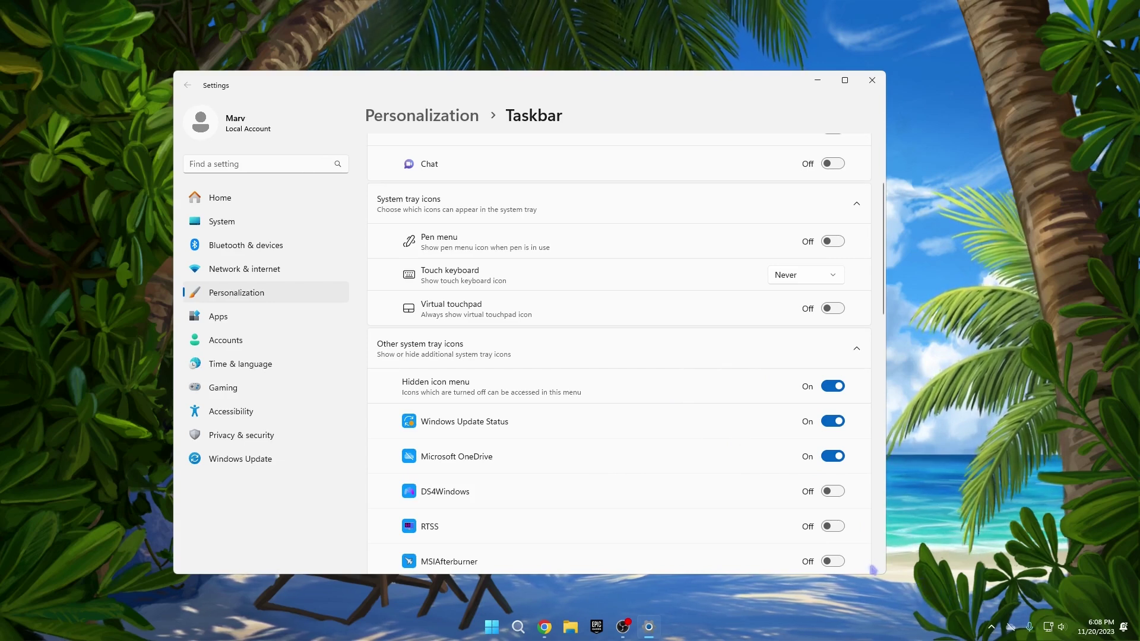
Turn off the Microsoft OneDrive tray icon and check the hidden-icons overflow
{"action": "left_click", "coordinate": [1012, 628]}
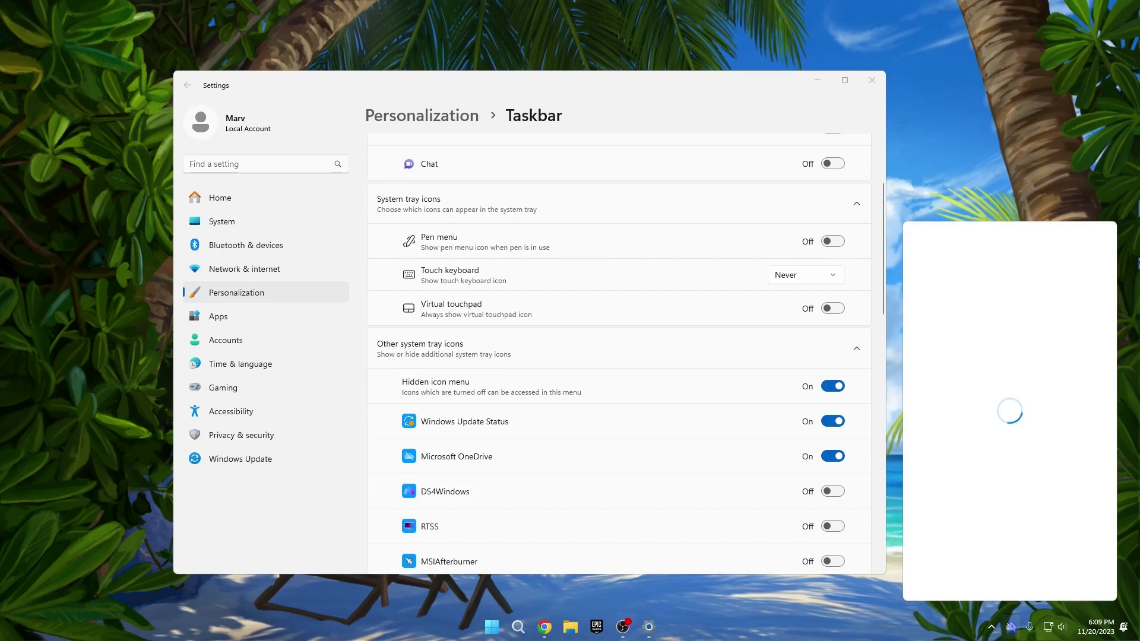
{"action": "left_click", "coordinate": [856, 596]}
{"action": "left_click", "coordinate": [826, 457]}
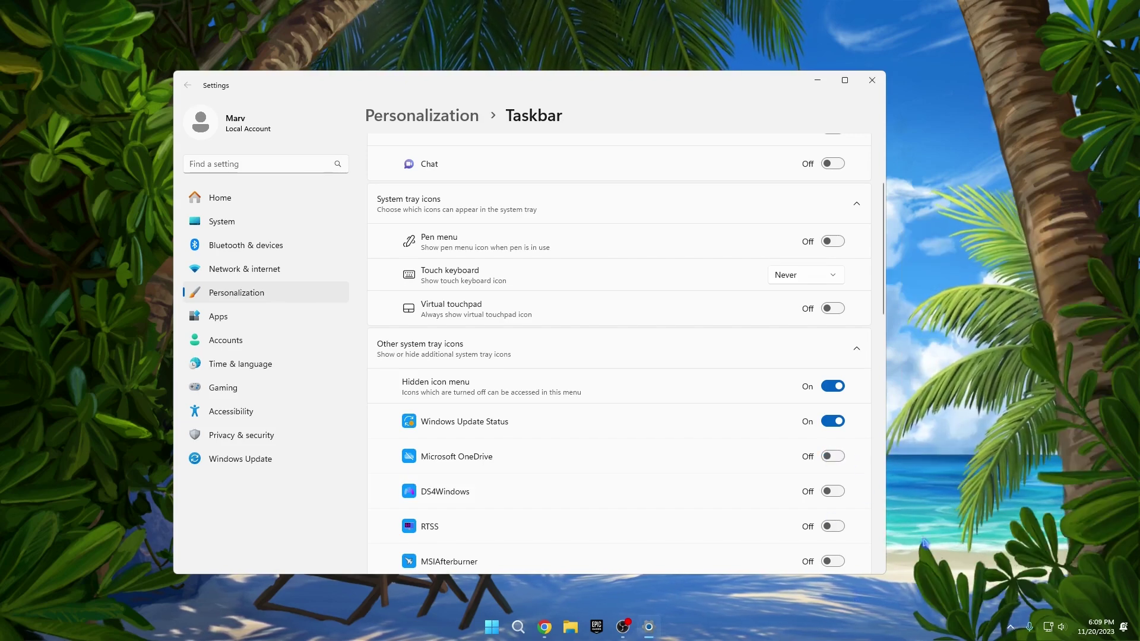
{"action": "left_click", "coordinate": [1009, 628]}
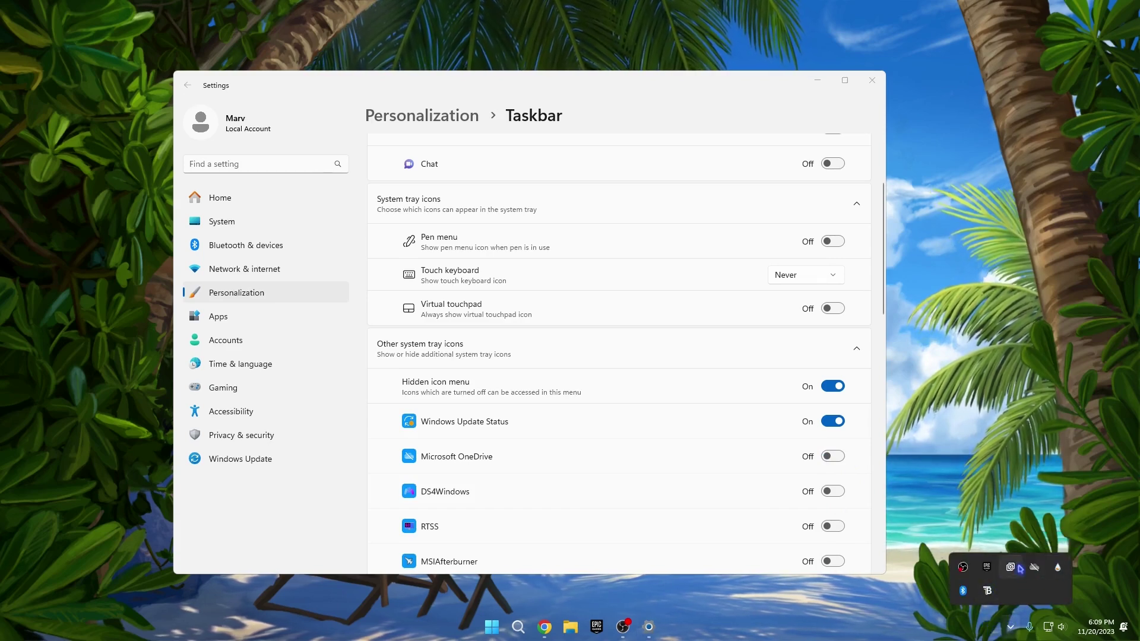
{"action": "left_click_drag", "start_coordinate": [1034, 567], "coordinate": [989, 534]}
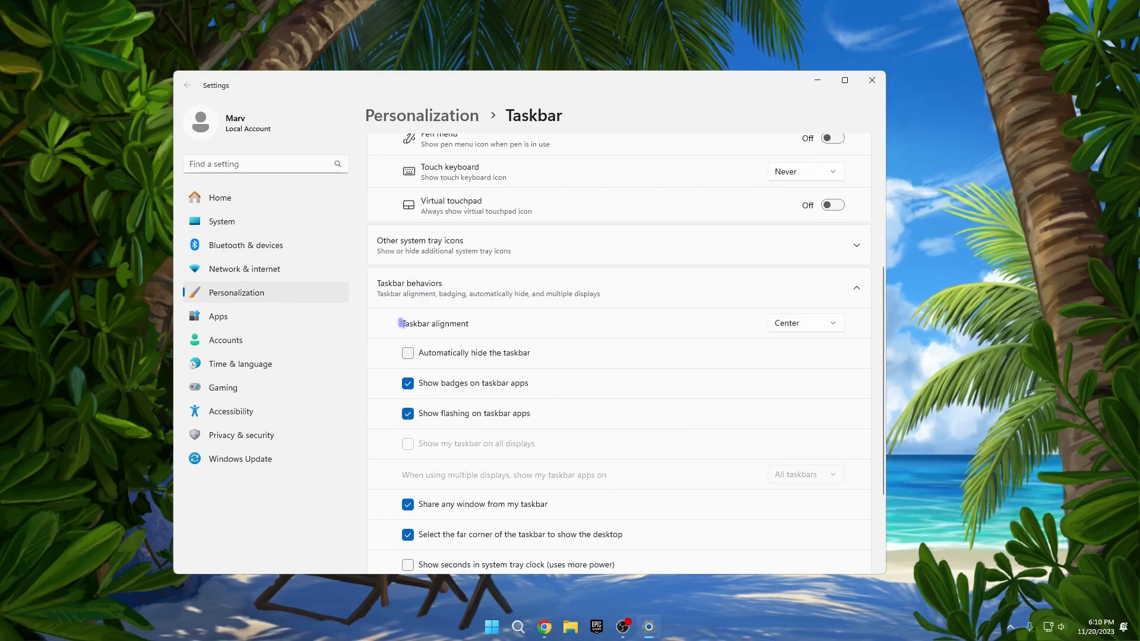
{"action": "left_click", "coordinate": [794, 325]}
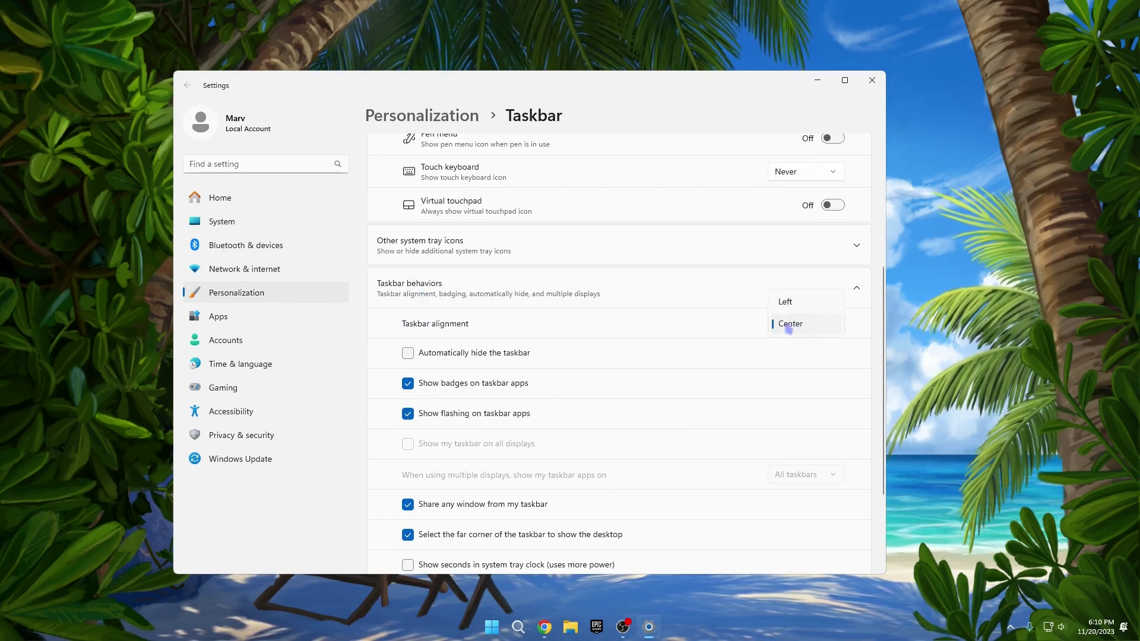
{"action": "left_click", "coordinate": [791, 299]}
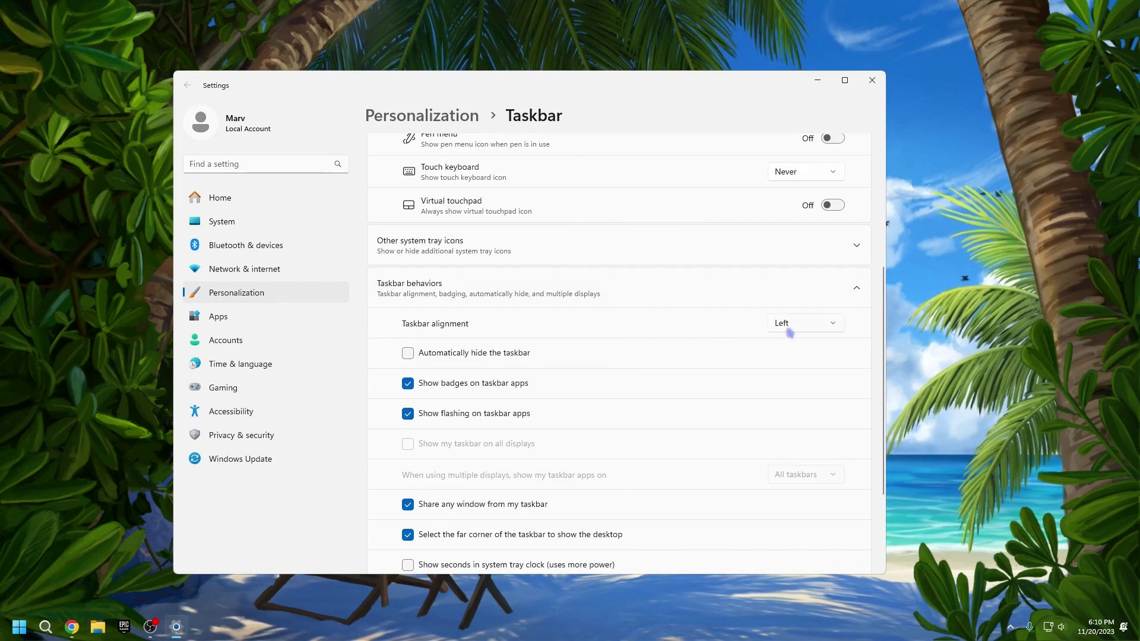
{"action": "left_click", "coordinate": [791, 330]}
{"action": "left_click", "coordinate": [775, 351]}
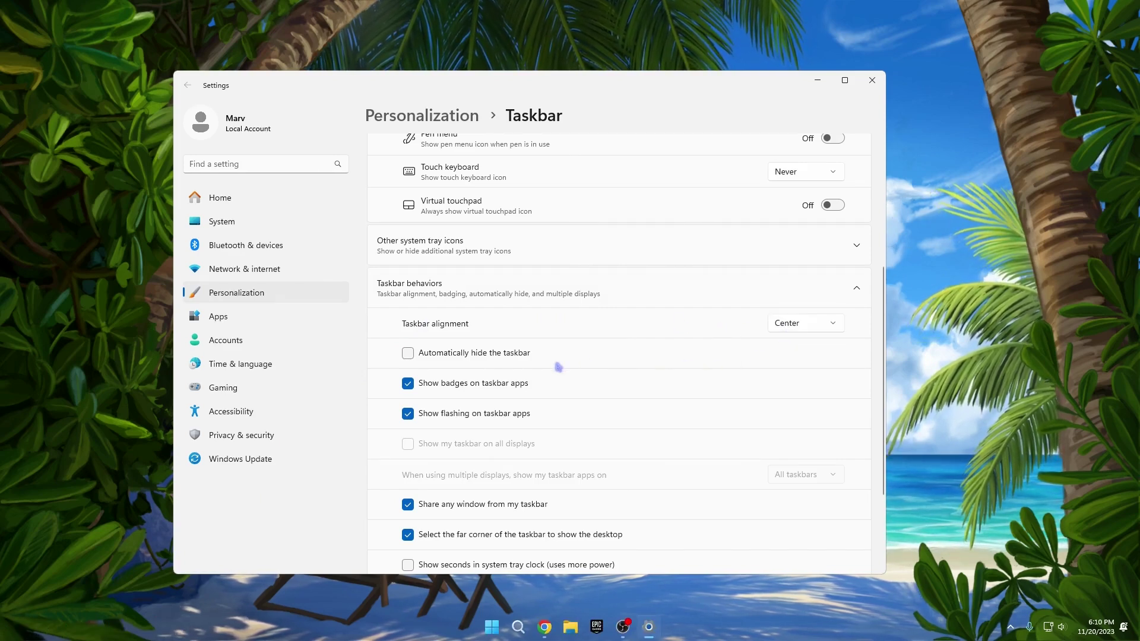
{"action": "left_click", "coordinate": [405, 357]}
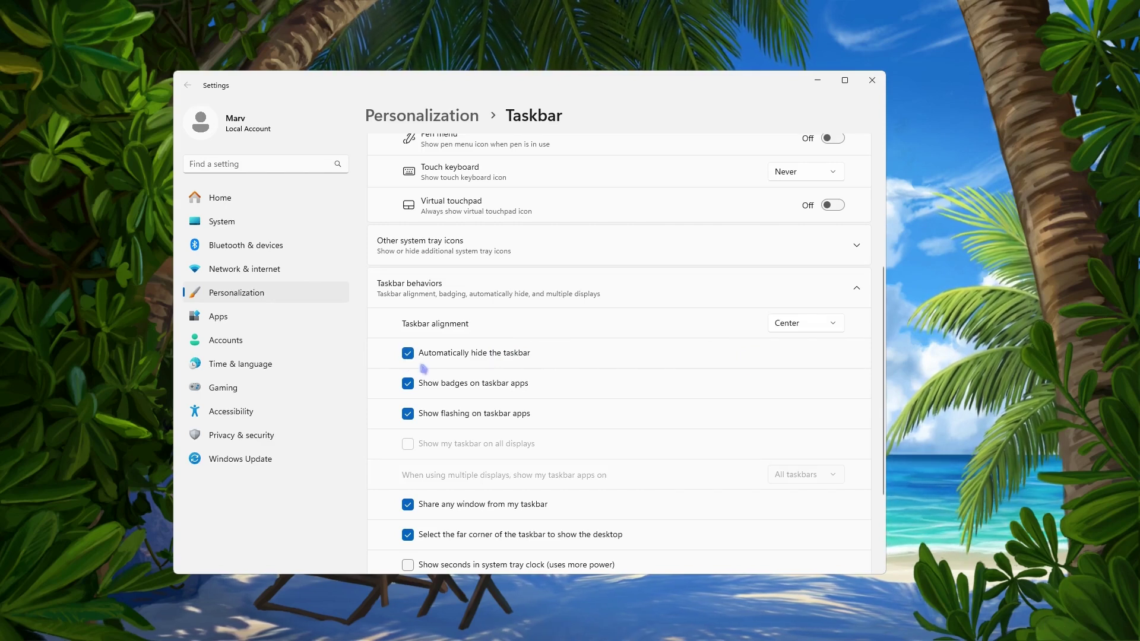
{"action": "mouse_move", "coordinate": [935, 638]}
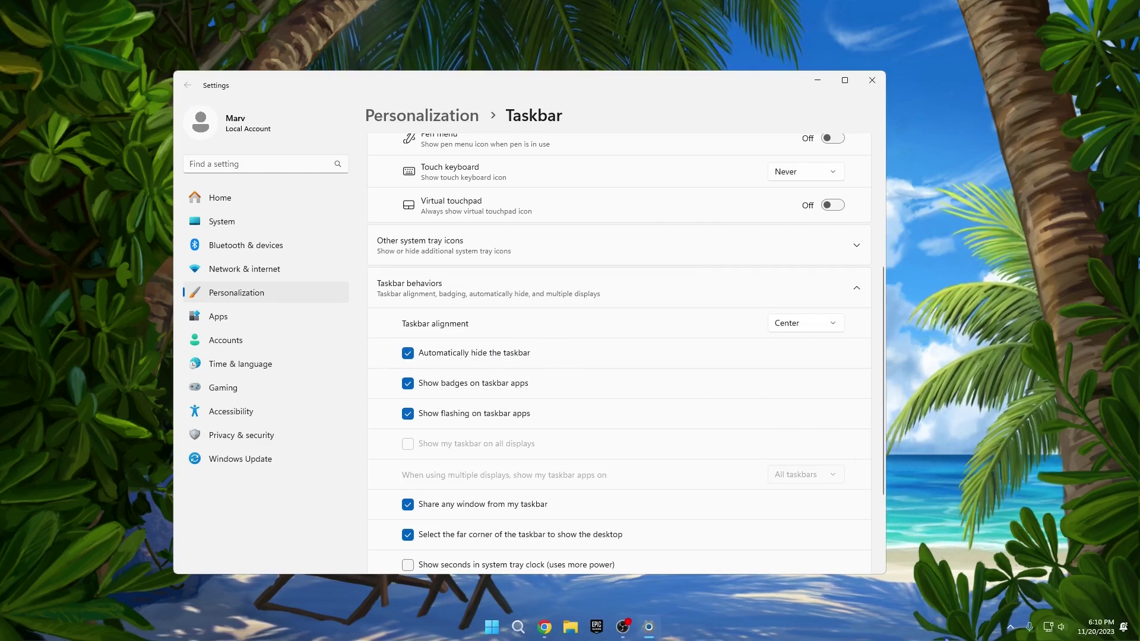
{"action": "left_click", "coordinate": [466, 354]}
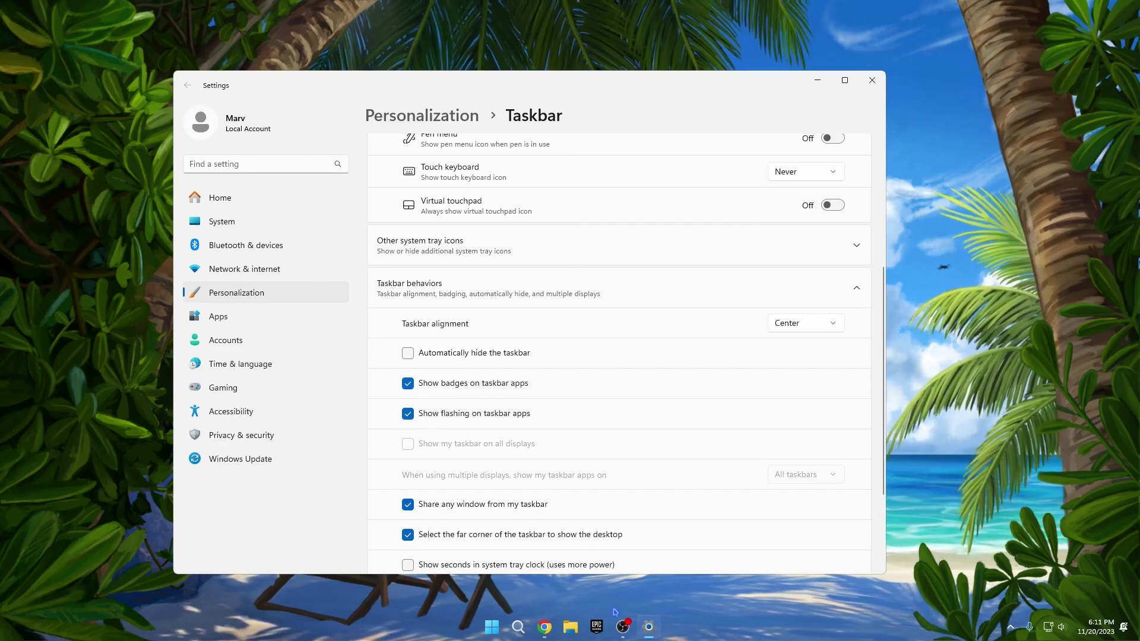
Re-enable taskbar app badges, then test show-desktop via the far-right corner and Win+D
{"action": "mouse_move", "coordinate": [615, 614]}
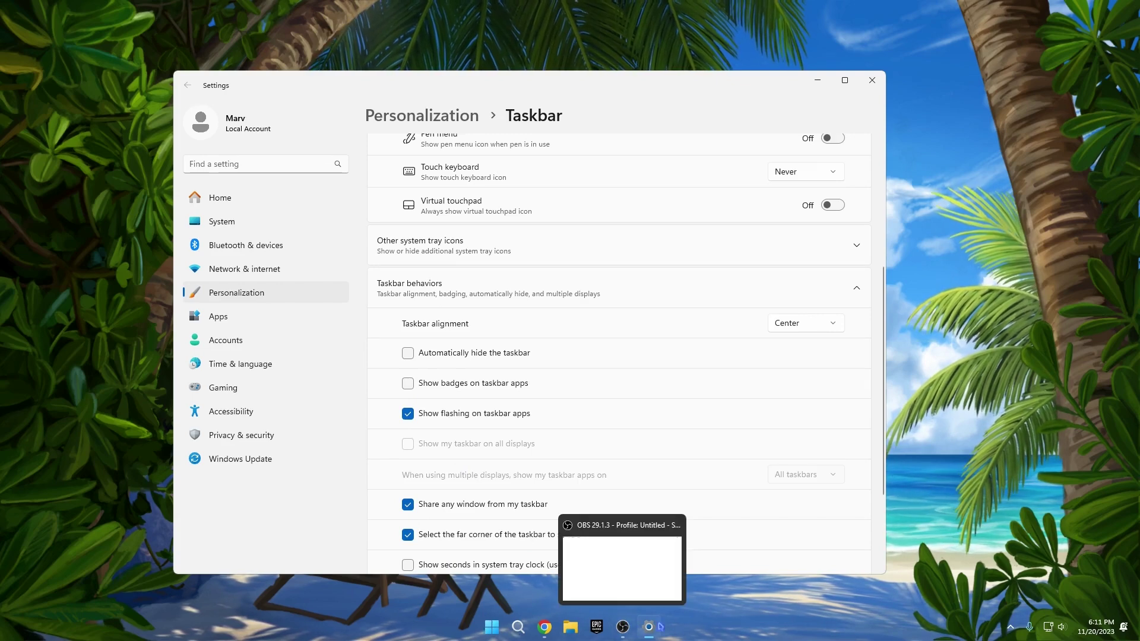
{"action": "left_click", "coordinate": [407, 383]}
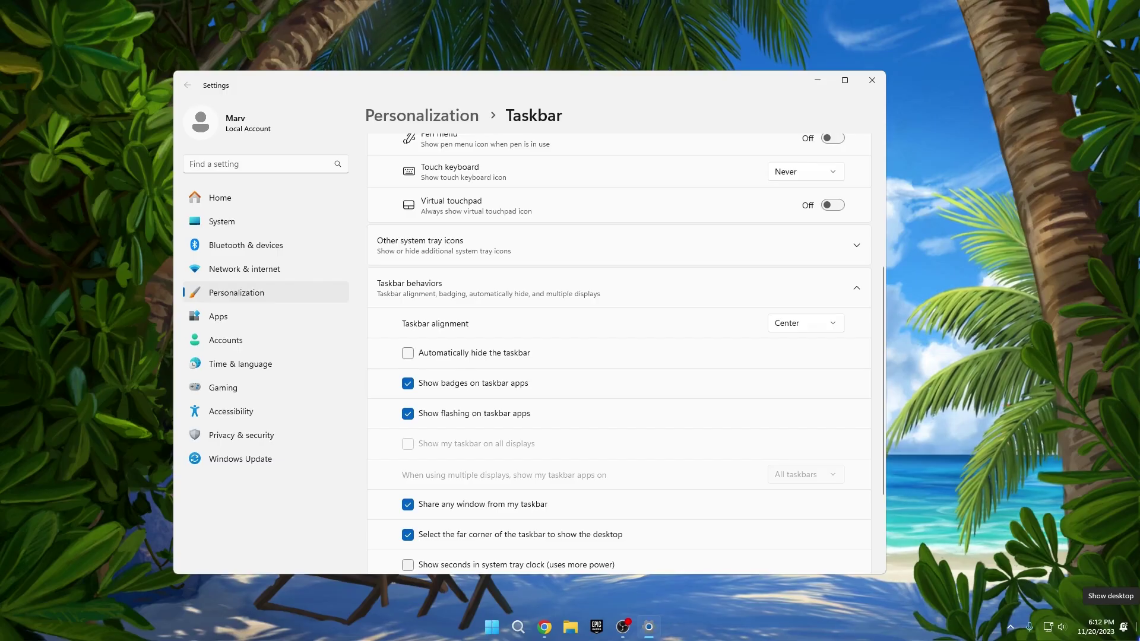
{"action": "left_click", "coordinate": [1138, 628]}
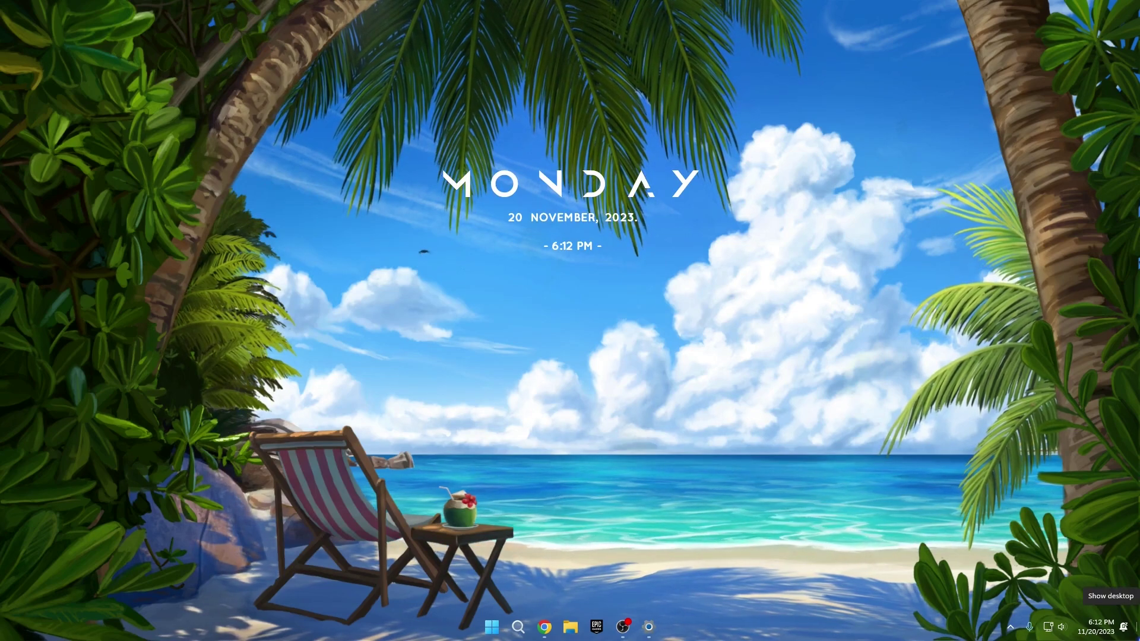
{"action": "left_click", "coordinate": [1138, 629]}
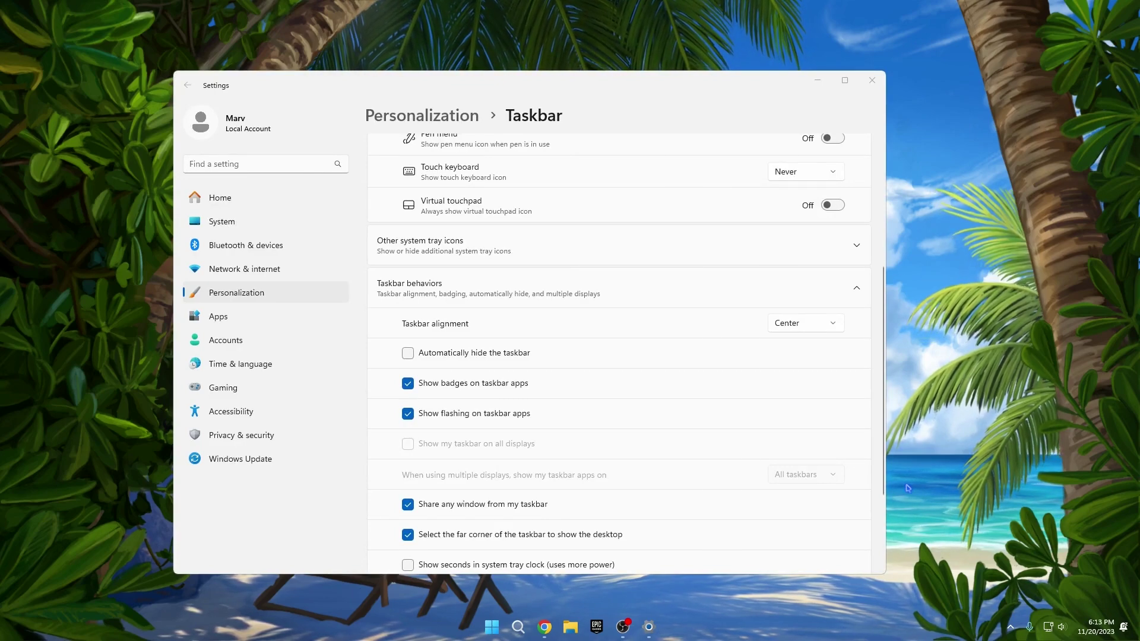
{"action": "key", "text": "super+d"}
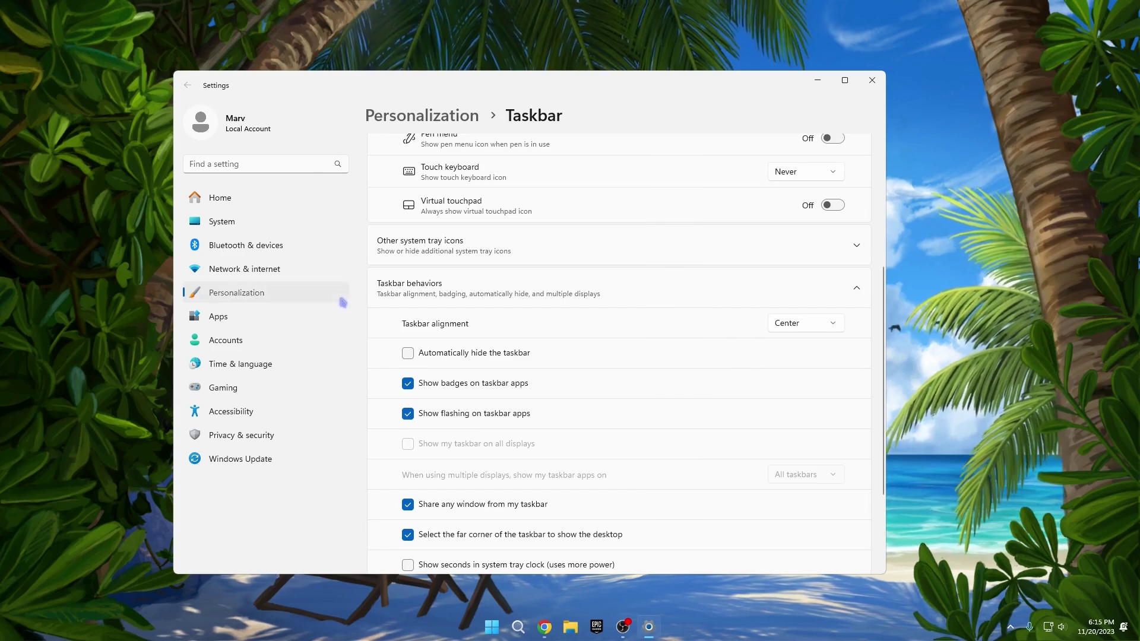
Under Personalization > Colors, turn on 'Show accent color on Start and taskbar'
{"action": "left_click", "coordinate": [260, 294]}
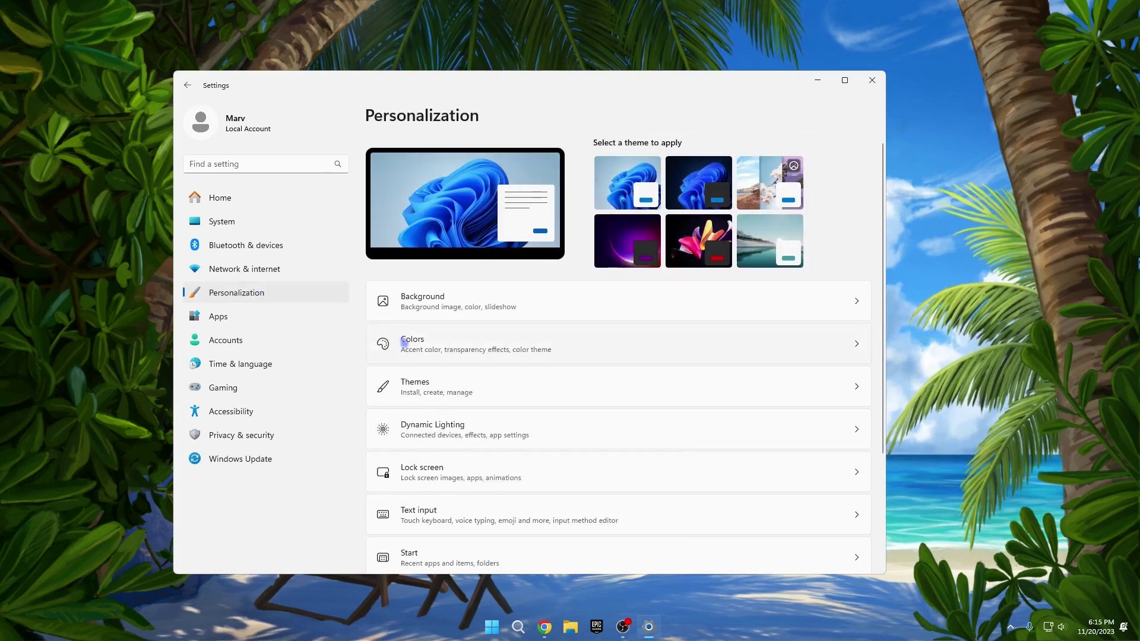
{"action": "left_click", "coordinate": [405, 342]}
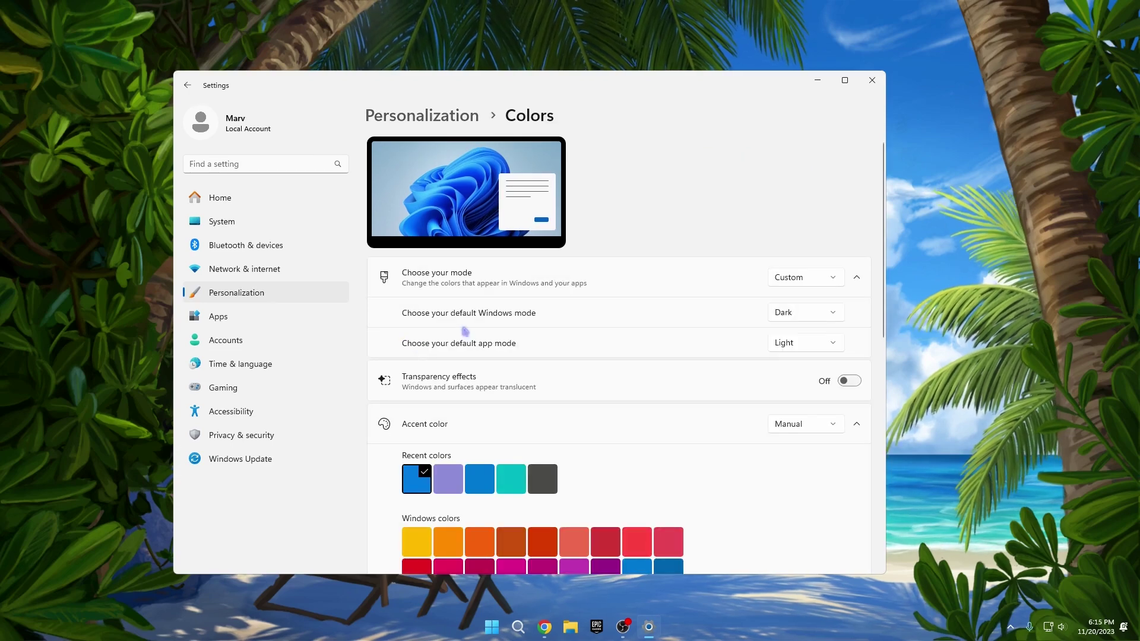
{"action": "scroll", "coordinate": [465, 331], "scroll_direction": "down", "scroll_amount": 5}
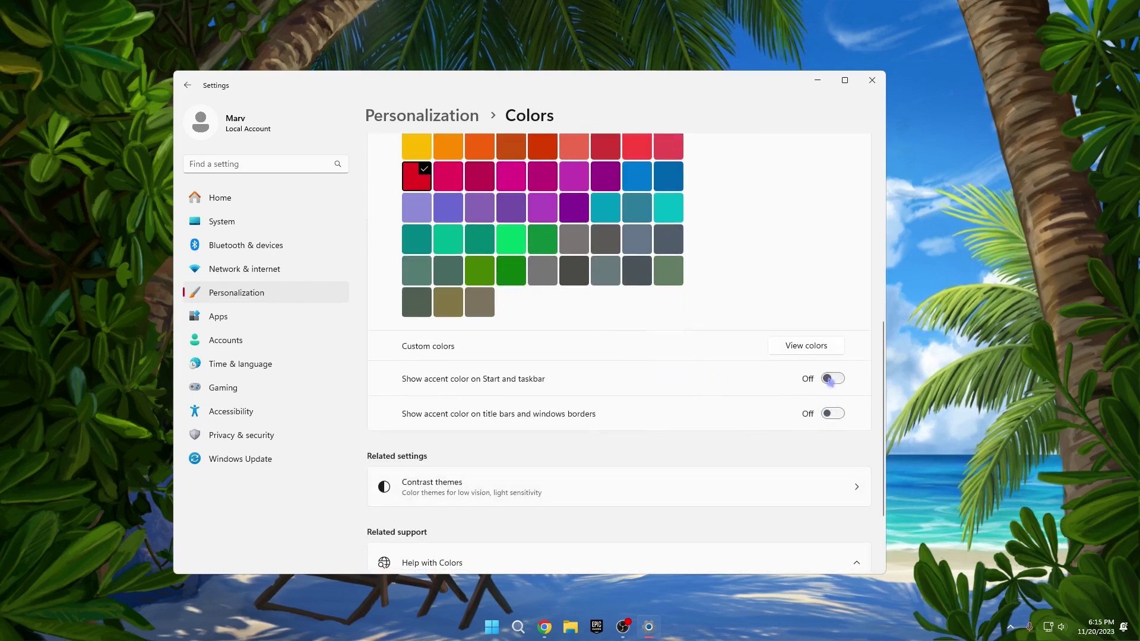
{"action": "left_click", "coordinate": [833, 379]}
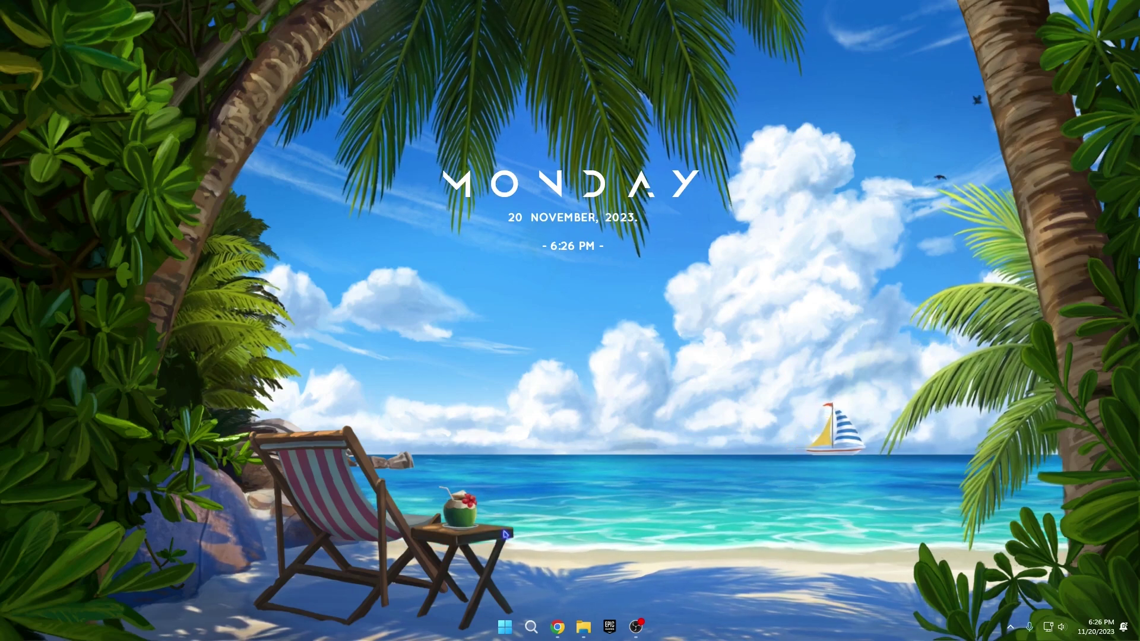
Search 'registr', fixing a typo, and launch Registry Editor from Best match
{"action": "left_click", "coordinate": [531, 627]}
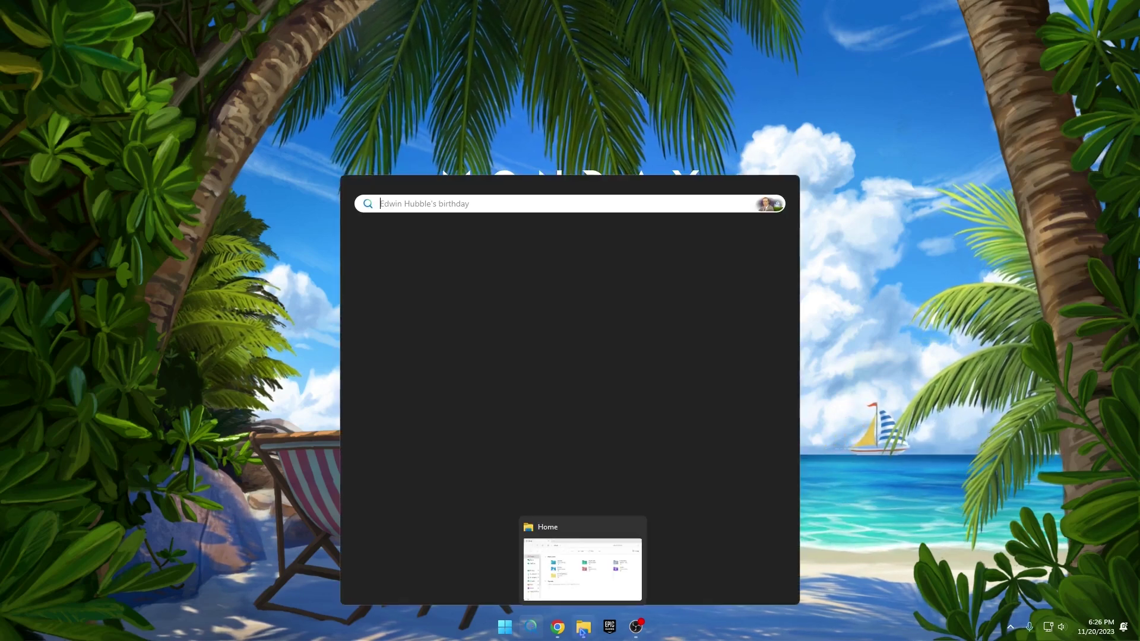
{"action": "type", "text": "reag"}
{"action": "type", "text": "istr"}
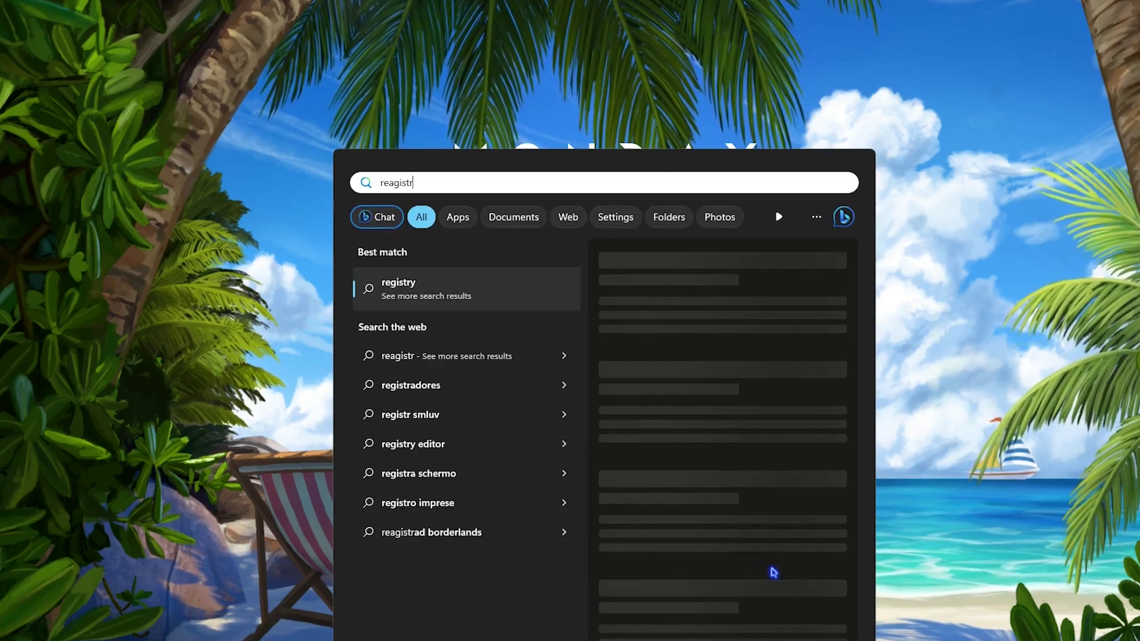
{"action": "key", "text": "BackSpace"}
{"action": "key", "text": "BackSpace"}
{"action": "key", "text": "BackSpace"}
{"action": "key", "text": "BackSpace"}
{"action": "key", "text": "BackSpace"}
{"action": "key", "text": "BackSpace"}
{"action": "type", "text": "gistr"}
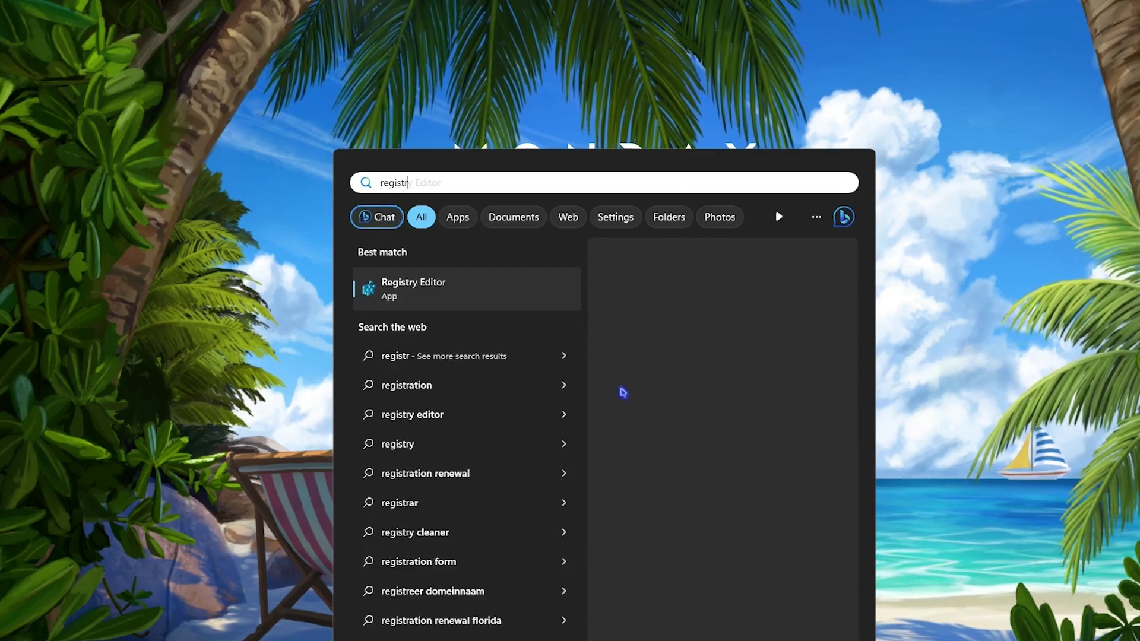
{"action": "left_click", "coordinate": [463, 285]}
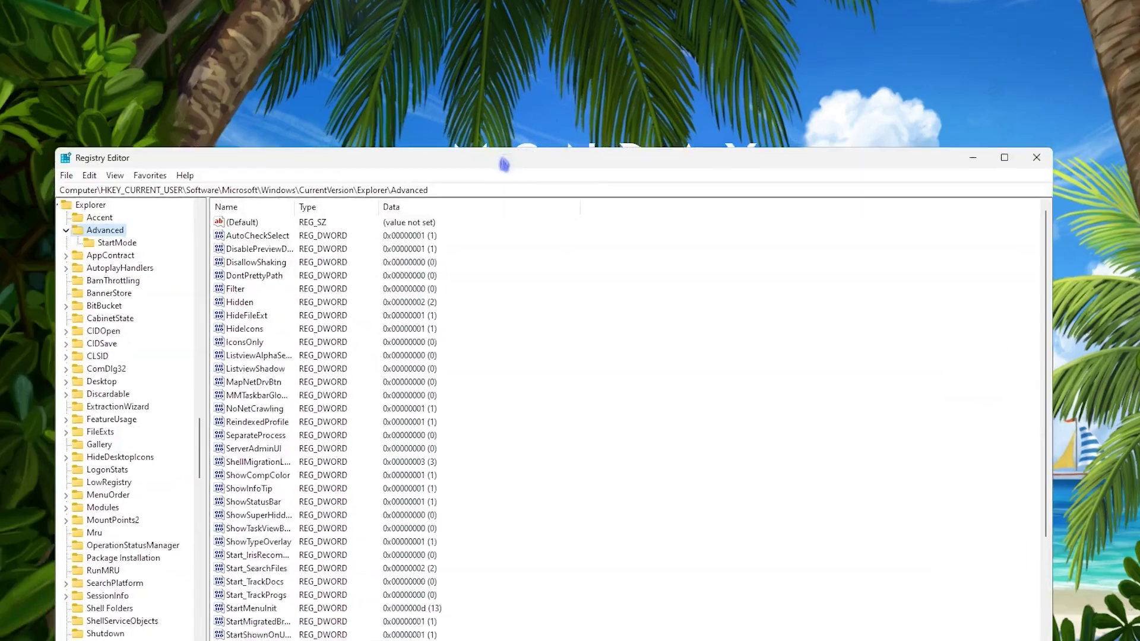
Create a new DWORD (32-bit) value named TaskbarSi under Explorer\Advanced
{"action": "left_click_drag", "start_coordinate": [504, 163], "coordinate": [489, 96]}
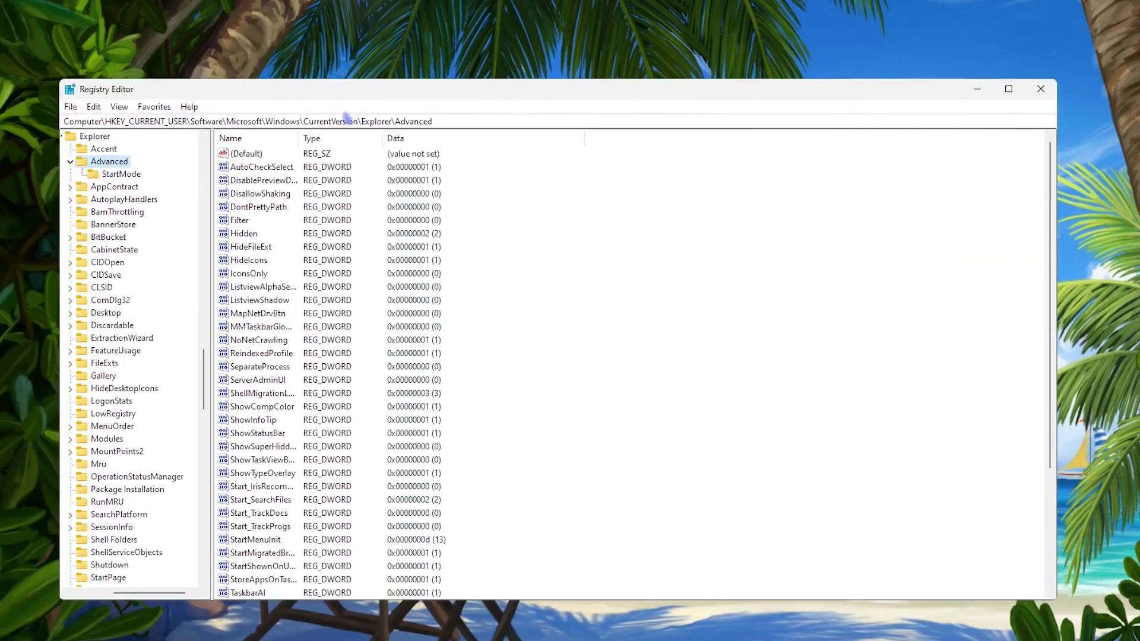
{"action": "left_click_drag", "start_coordinate": [63, 121], "coordinate": [431, 120]}
{"action": "left_click", "coordinate": [435, 122]}
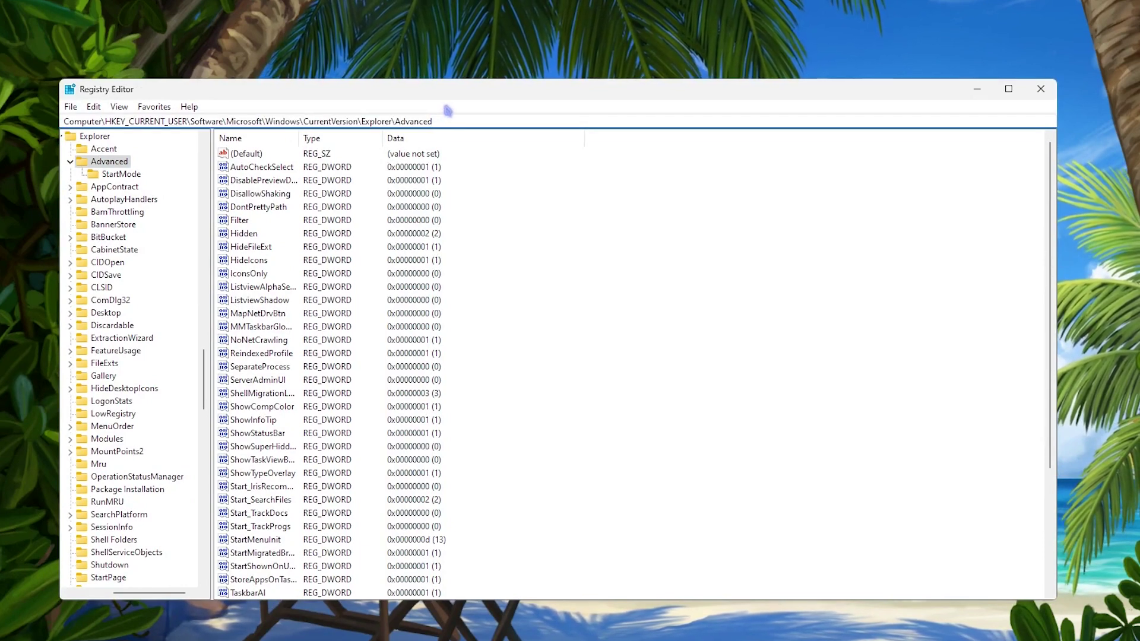
{"action": "scroll", "coordinate": [523, 356], "scroll_direction": "down", "scroll_amount": 2}
{"action": "right_click", "coordinate": [661, 519]}
{"action": "mouse_move", "coordinate": [683, 527]}
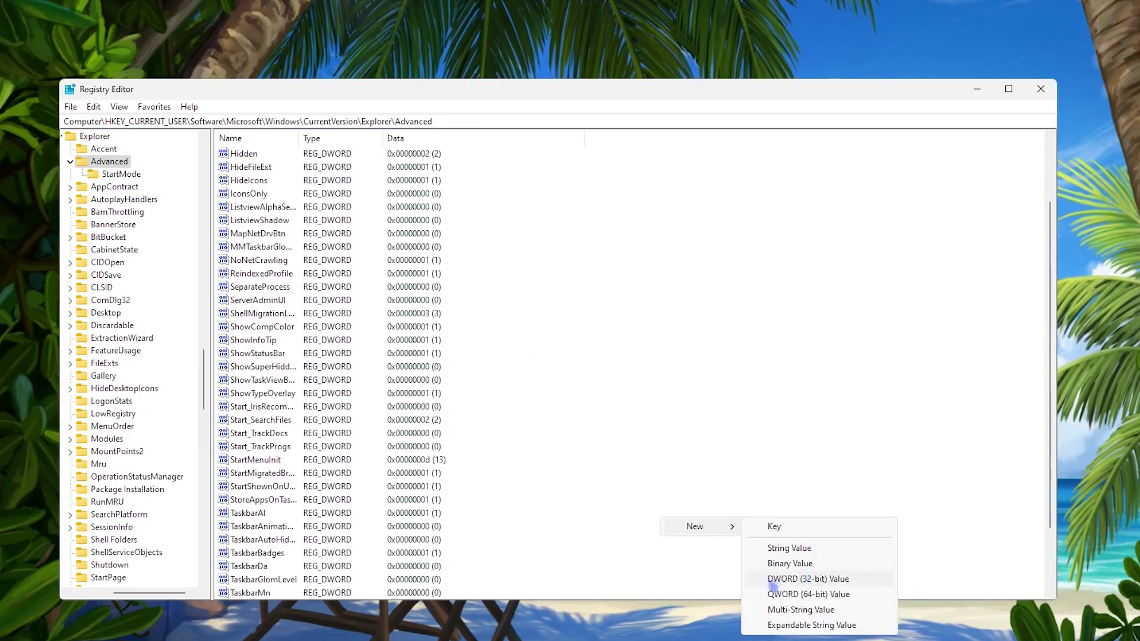
{"action": "left_click", "coordinate": [793, 582]}
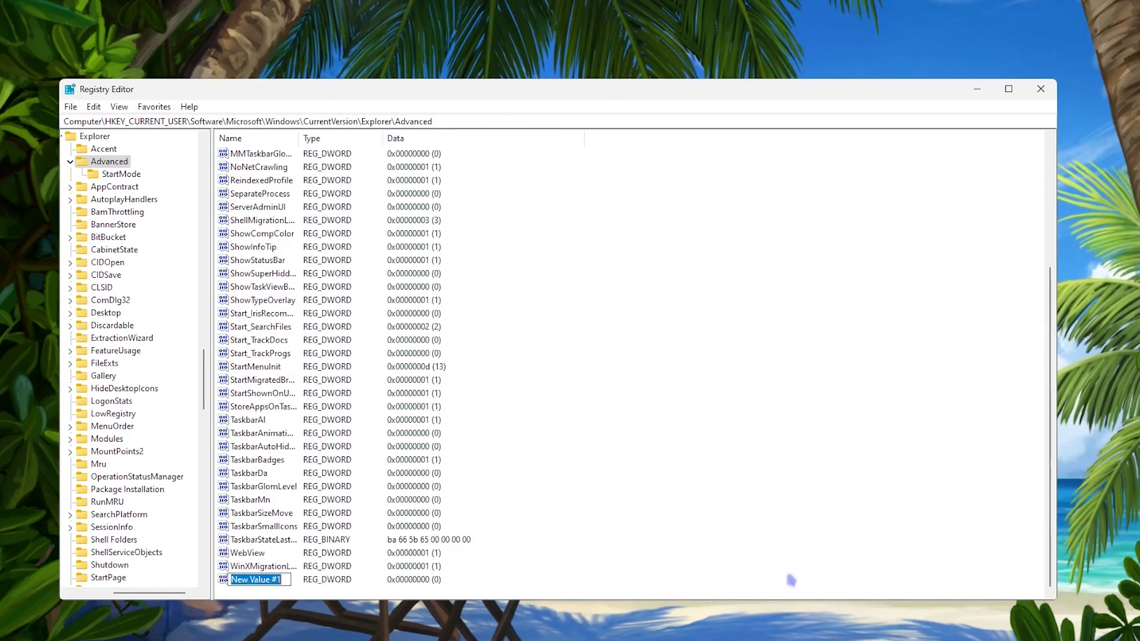
{"action": "type", "text": "TASK"}
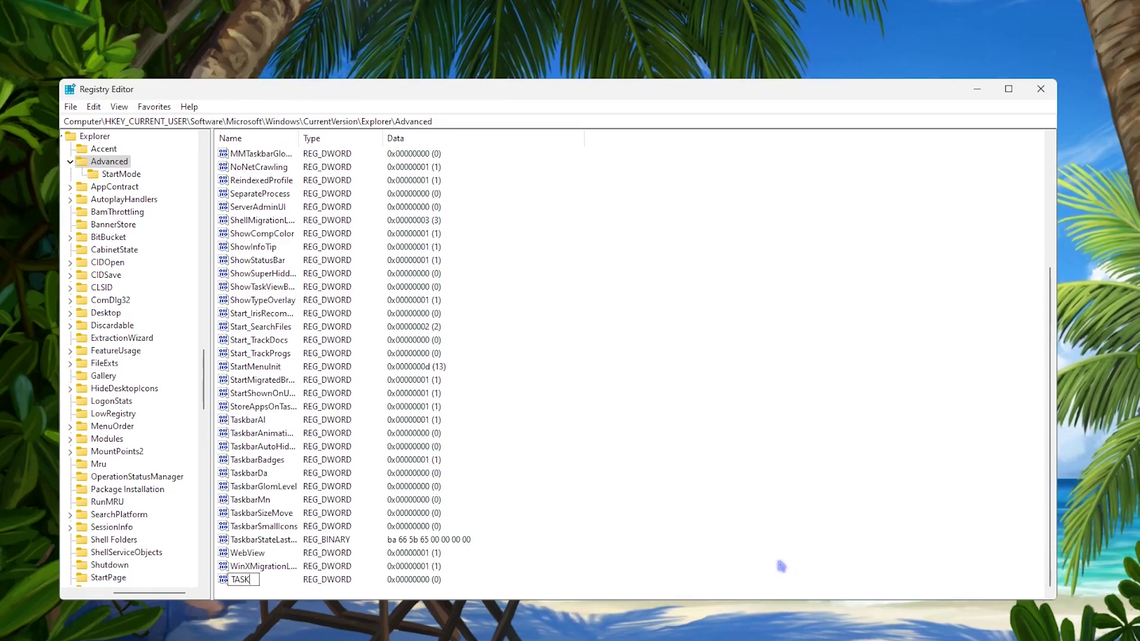
{"action": "type", "text": "barSi"}
{"action": "key", "text": "Return"}
{"action": "key", "text": "Return"}
Set TaskbarSi's value data to 2 and close Registry Editor
{"action": "type", "text": "1"}
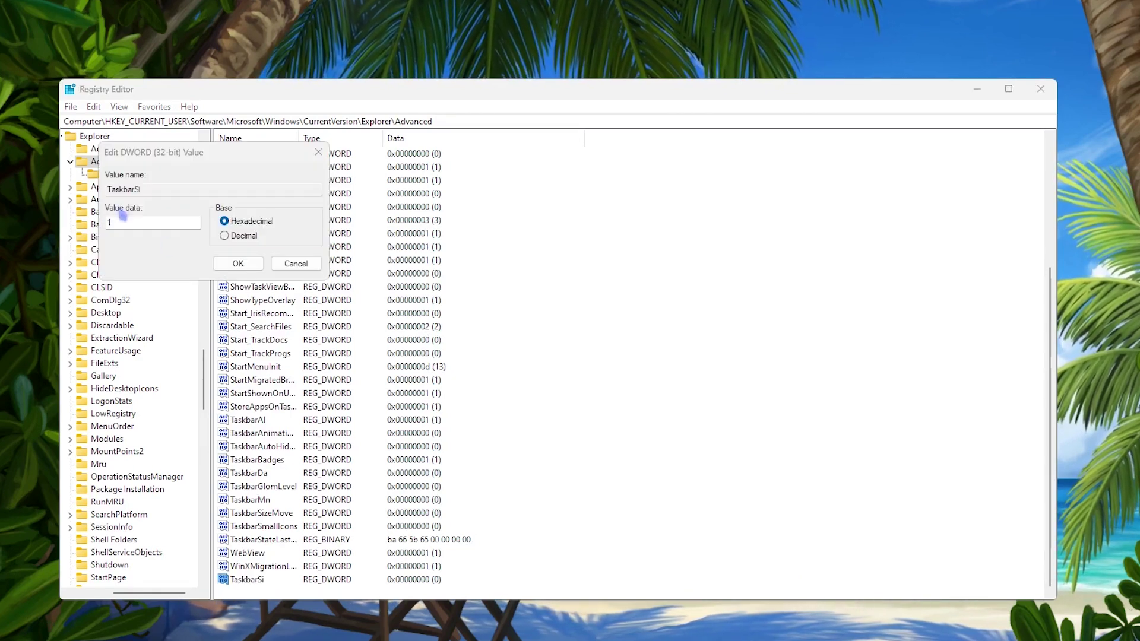
{"action": "left_click", "coordinate": [112, 223]}
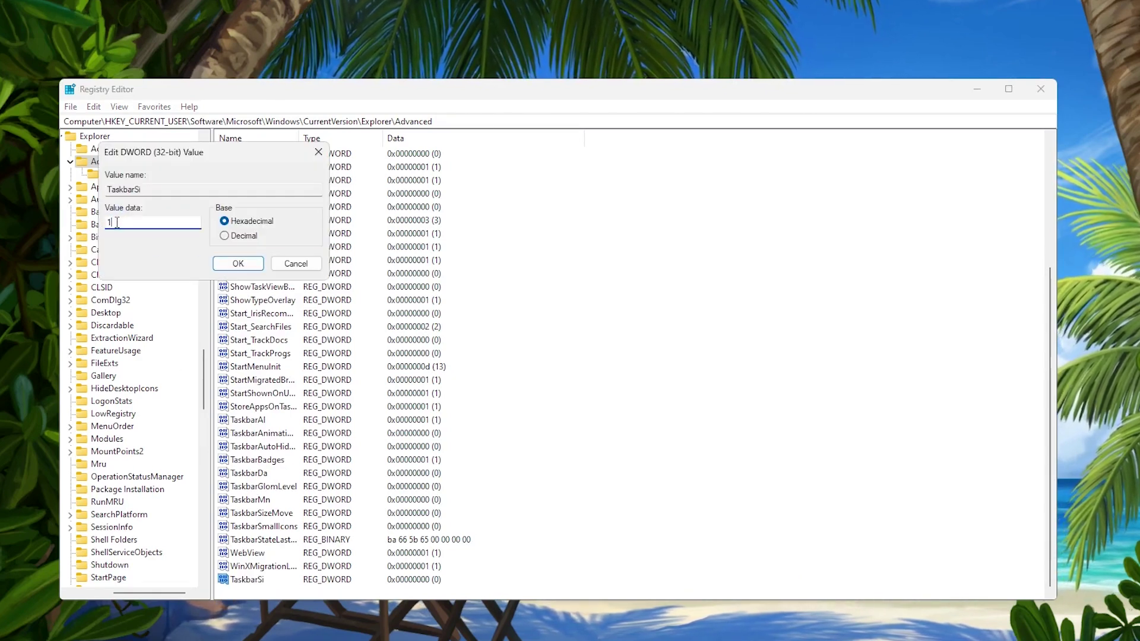
{"action": "key", "text": "ctrl+a"}
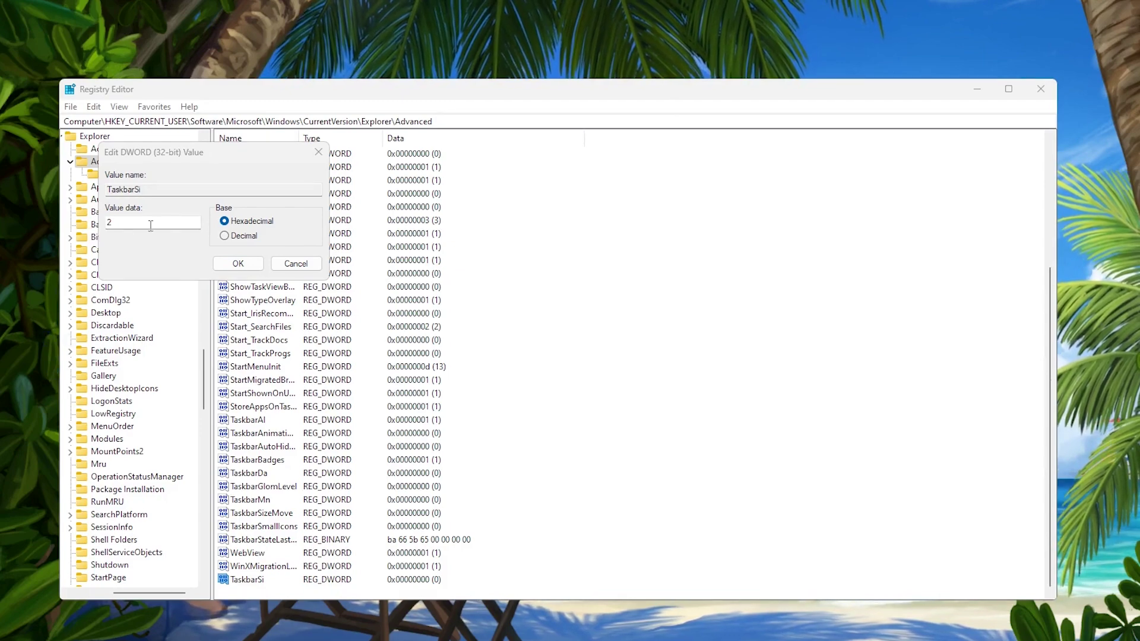
{"action": "left_click", "coordinate": [218, 265]}
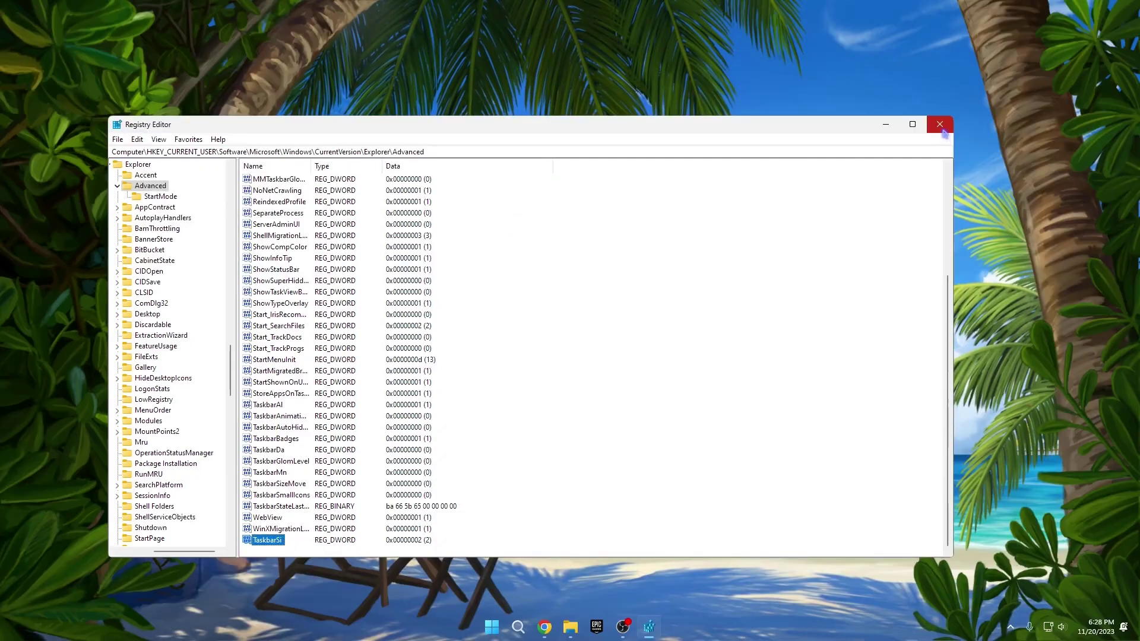
{"action": "left_click", "coordinate": [1040, 88]}
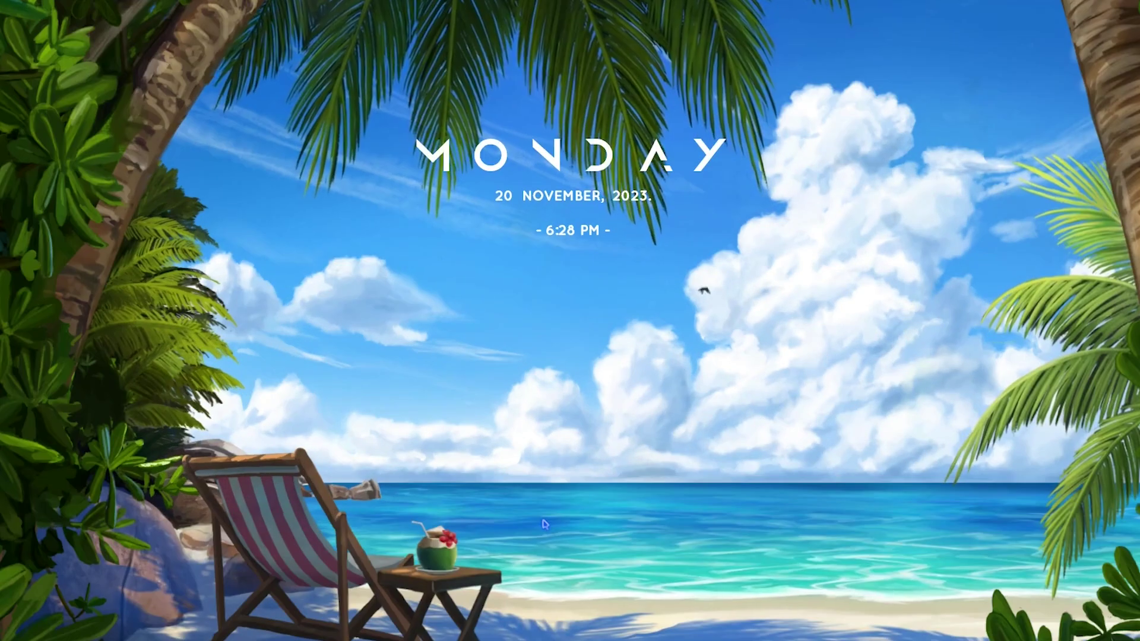
Restart Windows Explorer from the Task Manager Processes list
{"action": "key", "text": "ctrl+shift+Escape"}
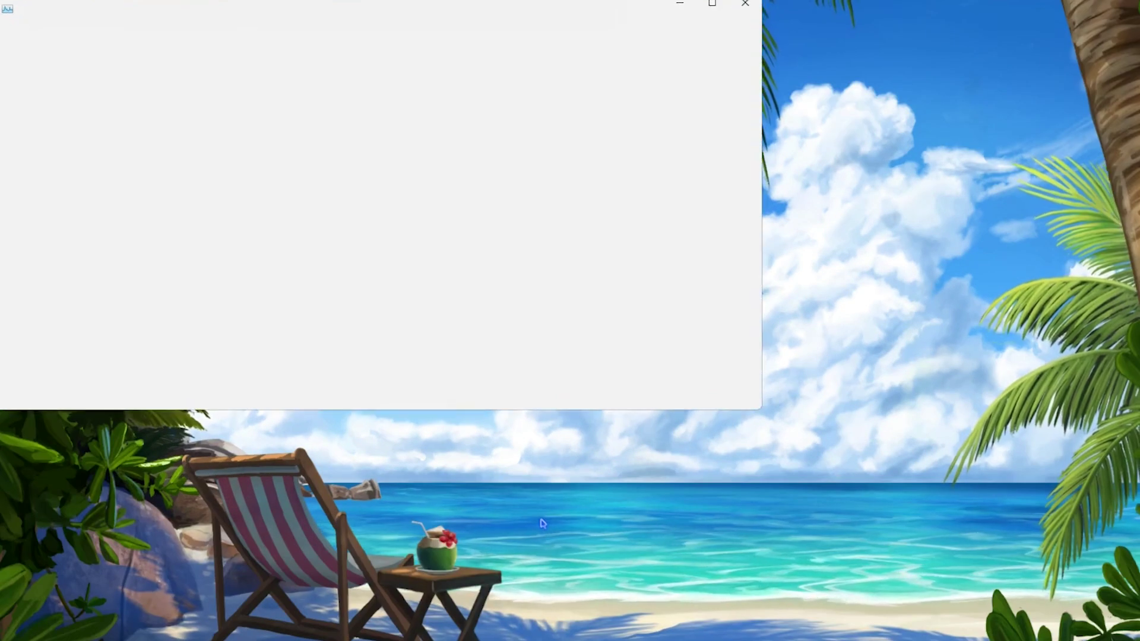
{"action": "left_click_drag", "start_coordinate": [512, 17], "coordinate": [690, 71]}
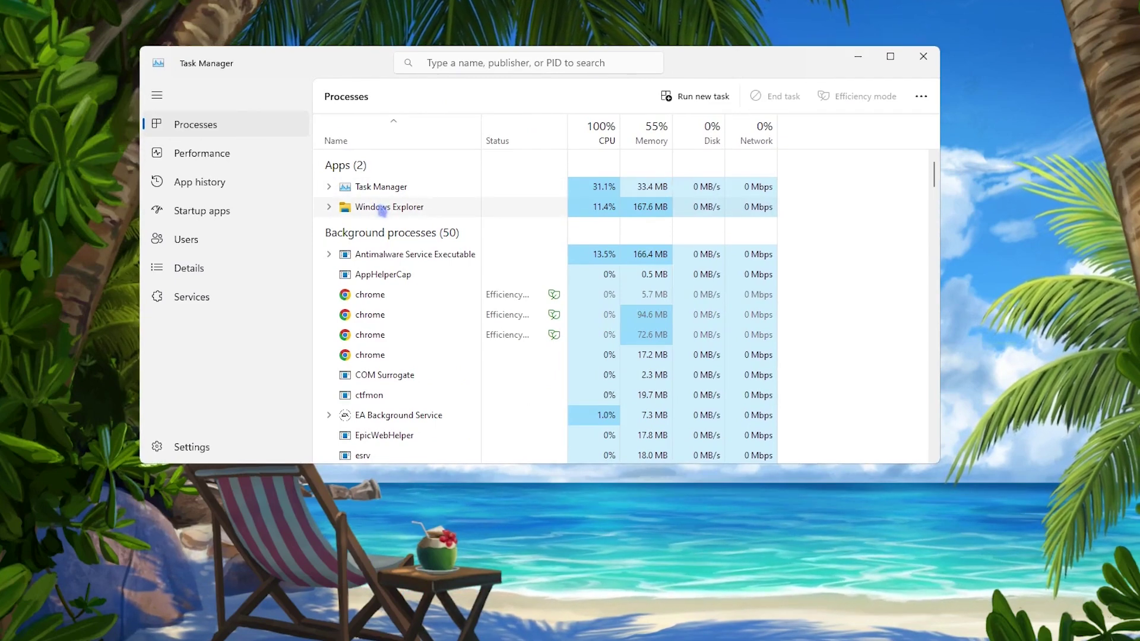
{"action": "right_click", "coordinate": [382, 209]}
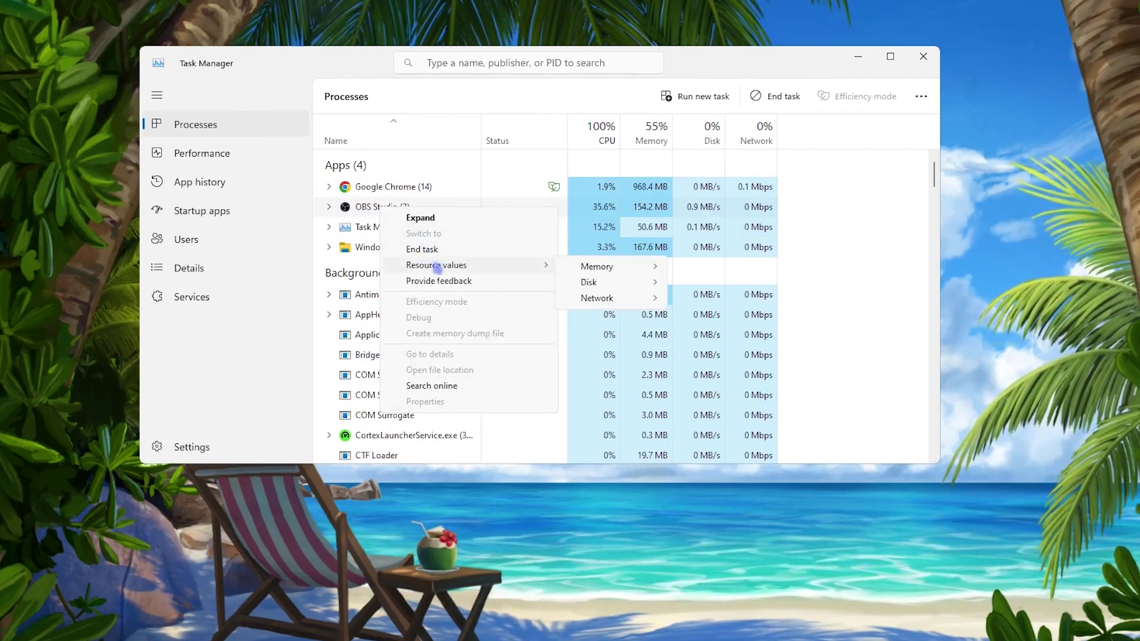
{"action": "left_click", "coordinate": [378, 249]}
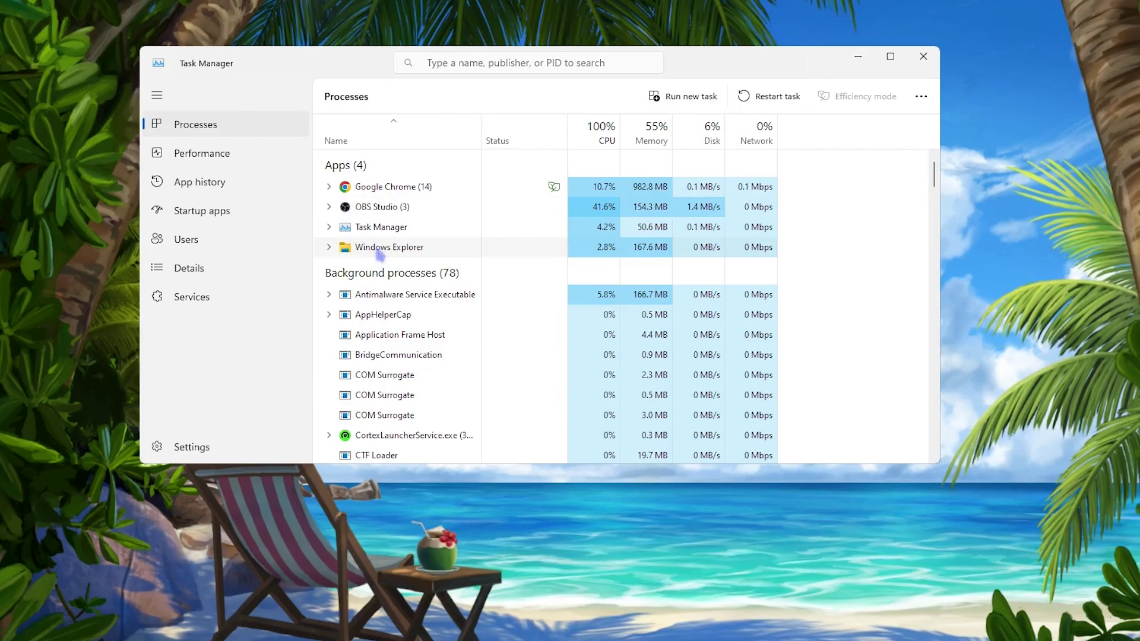
{"action": "right_click", "coordinate": [380, 250]}
{"action": "left_click", "coordinate": [418, 278]}
{"action": "scroll", "coordinate": [400, 275], "scroll_direction": "down", "scroll_amount": 15}
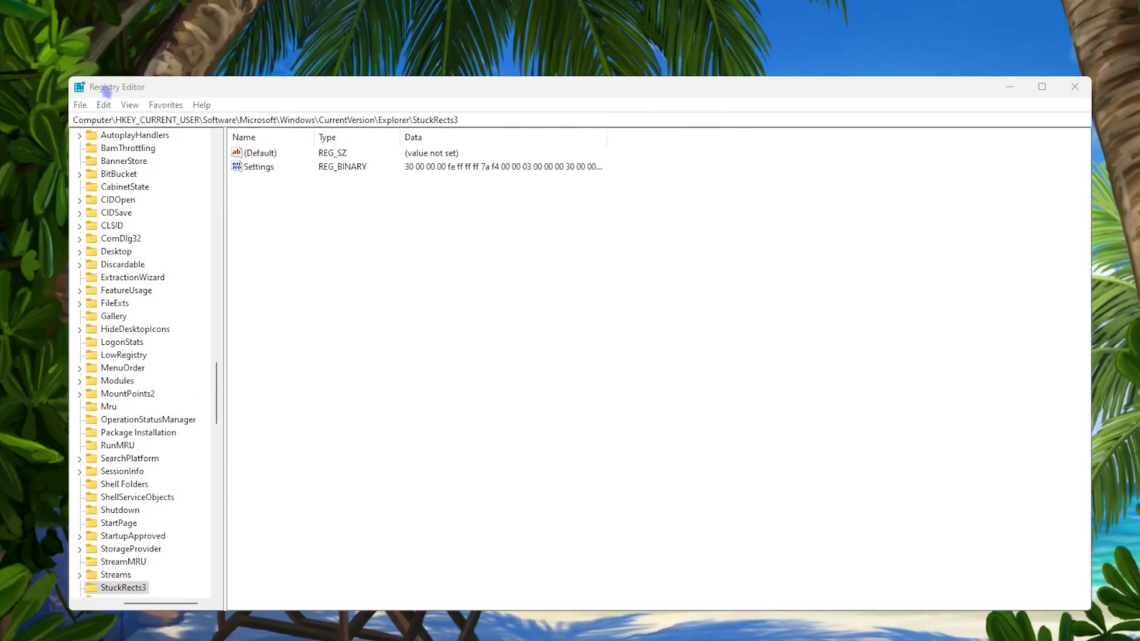
Edit the StuckRects3 Settings value, replacing byte 03 in row 00000008 with 01
{"action": "left_click", "coordinate": [130, 120]}
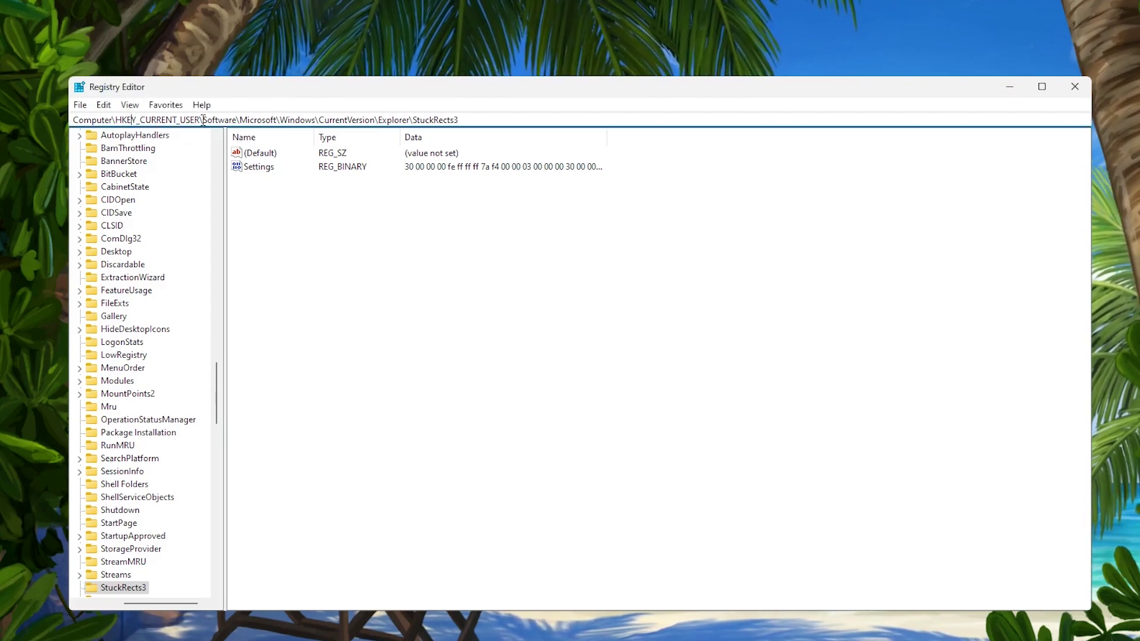
{"action": "double_click", "coordinate": [256, 167]}
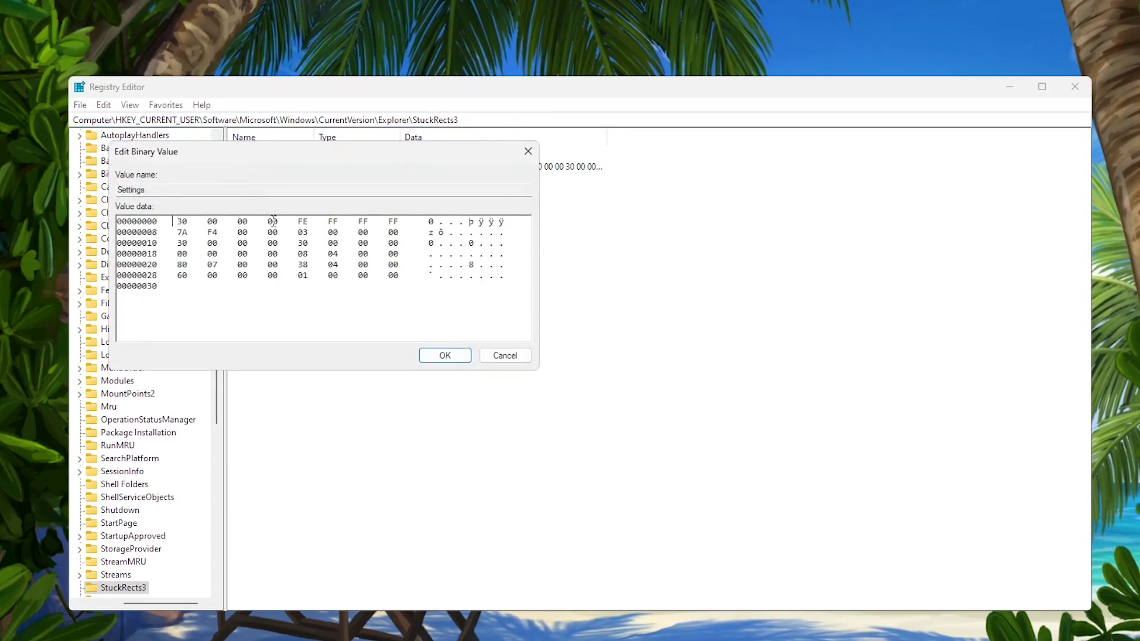
{"action": "left_click", "coordinate": [304, 233]}
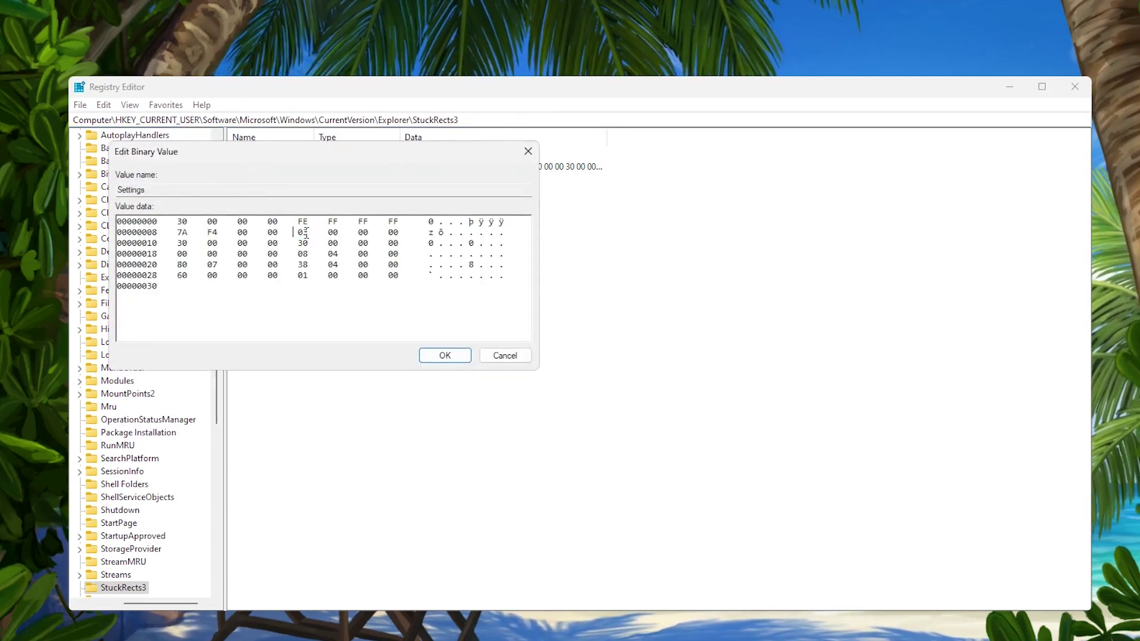
{"action": "type", "text": "01"}
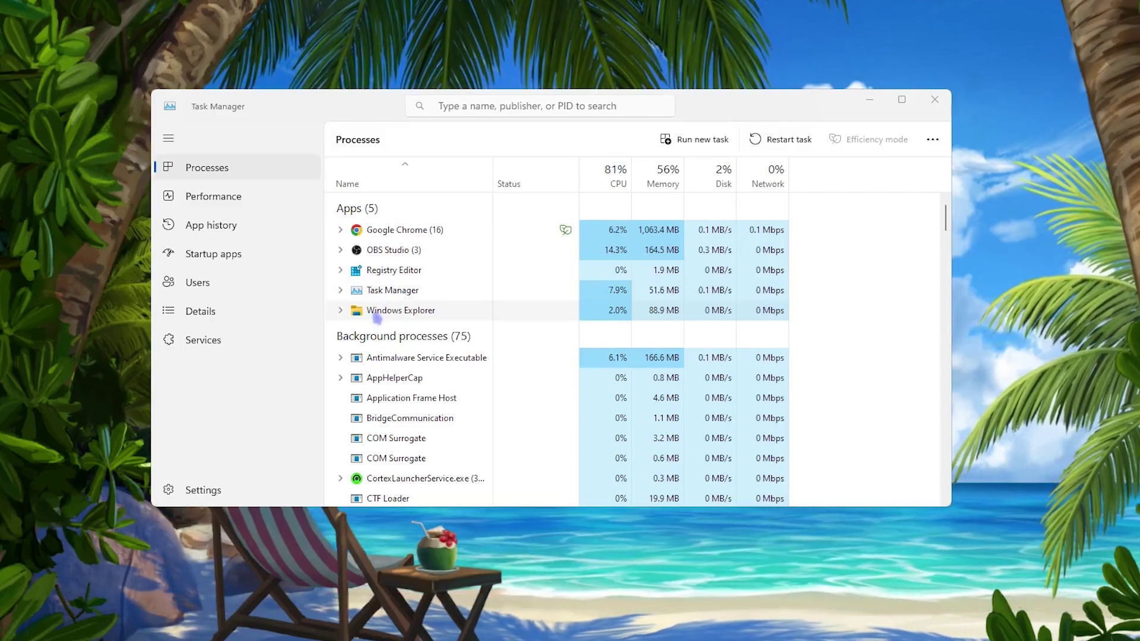
Restart Windows Explorer again and minimize Task Manager
{"action": "right_click", "coordinate": [380, 311]}
{"action": "left_click", "coordinate": [397, 410]}
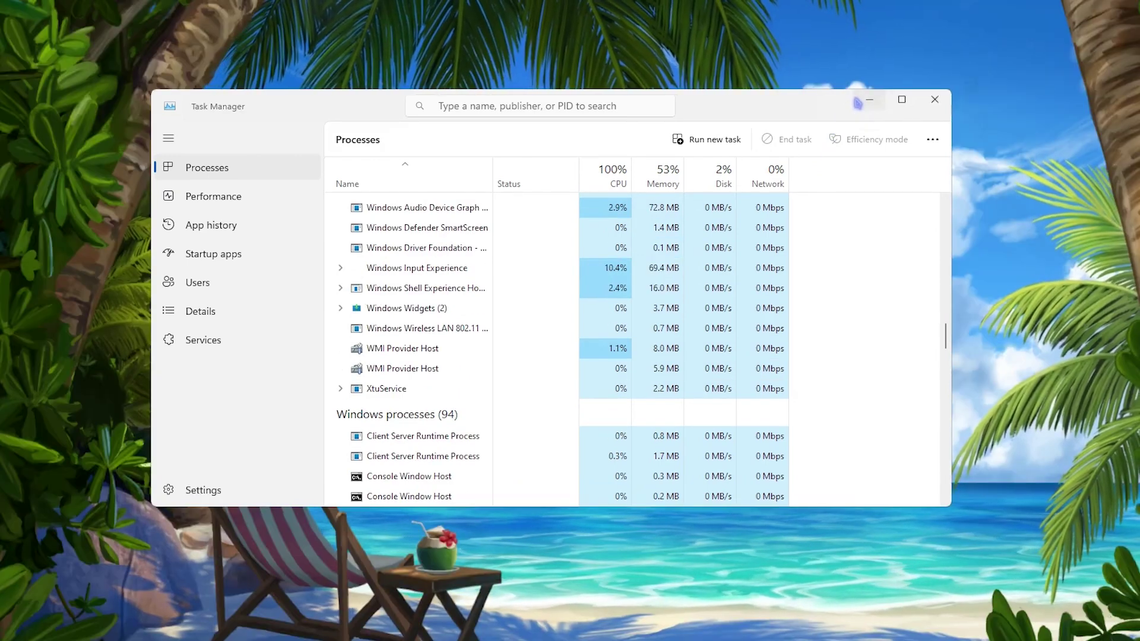
{"action": "left_click", "coordinate": [868, 100]}
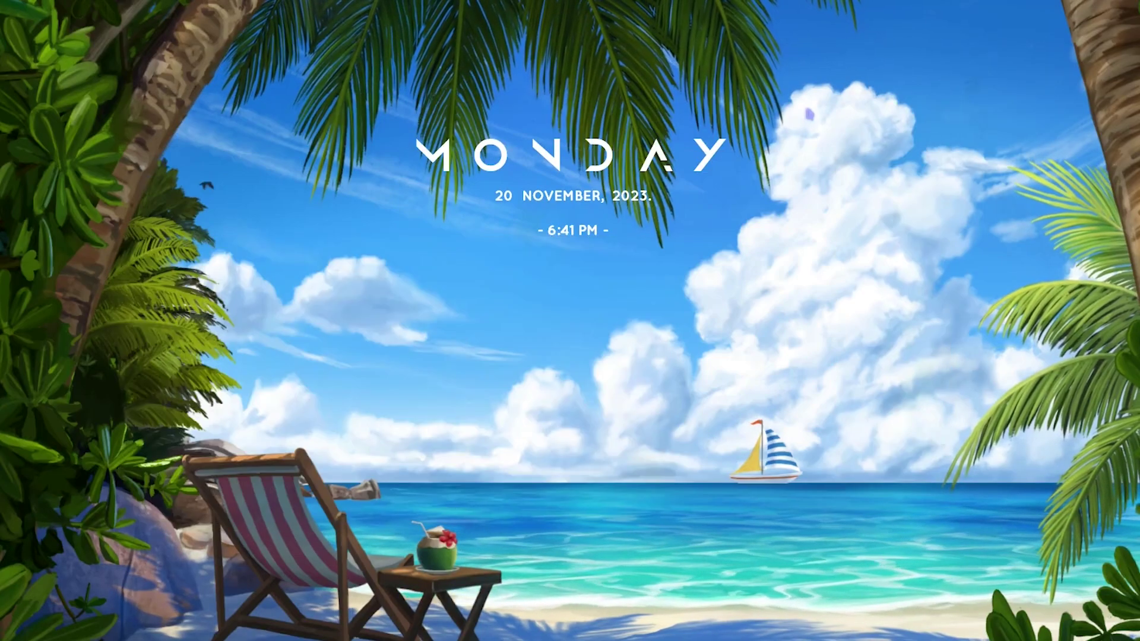